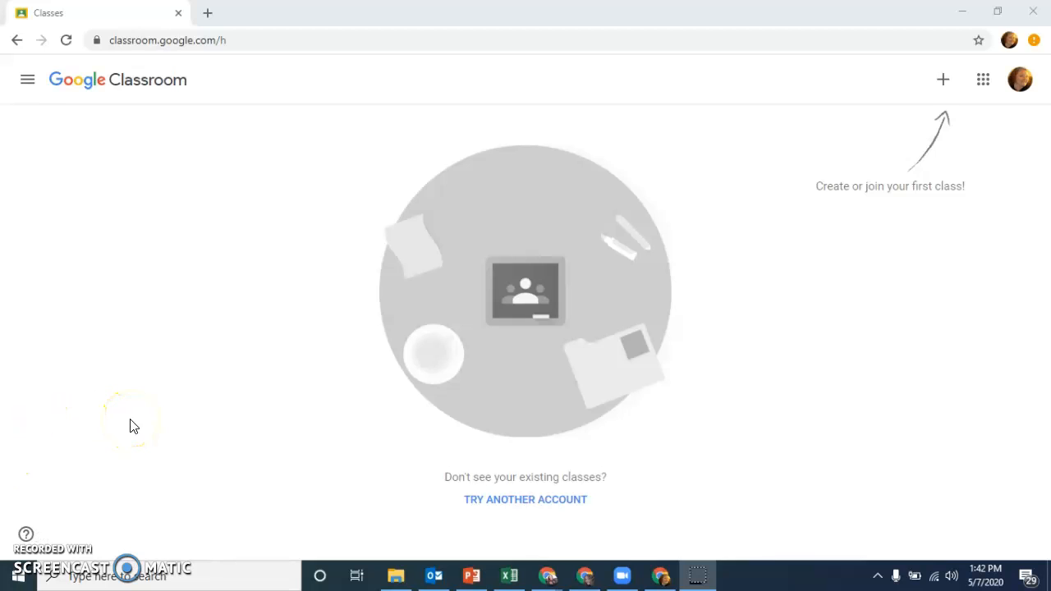
Step: Create a new class with the class name Science, leaving its section, subject and room blank
{"action": "left_click", "coordinate": [943, 82]}
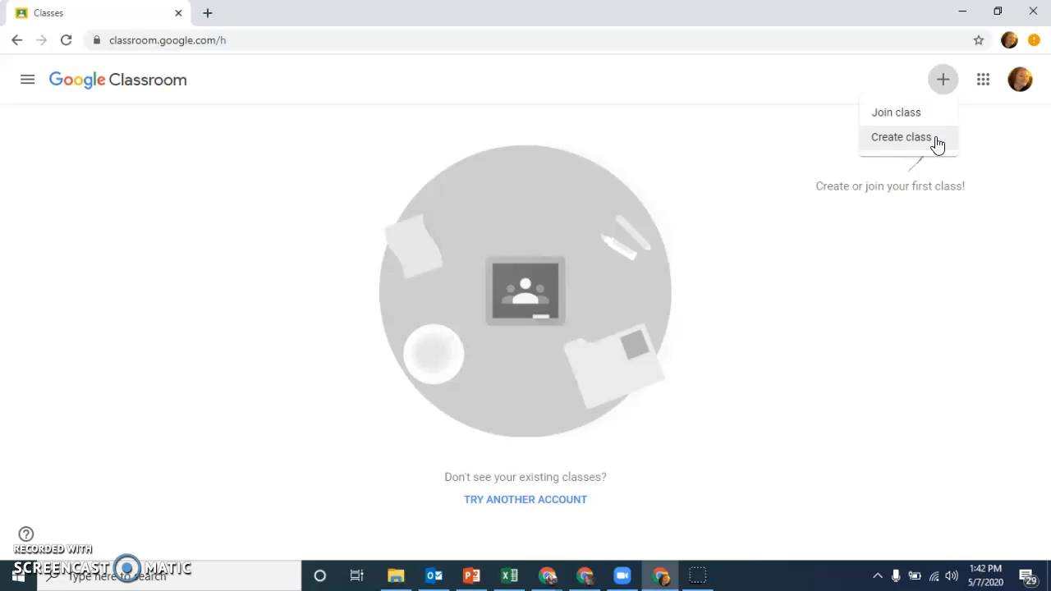
{"action": "left_click", "coordinate": [937, 141]}
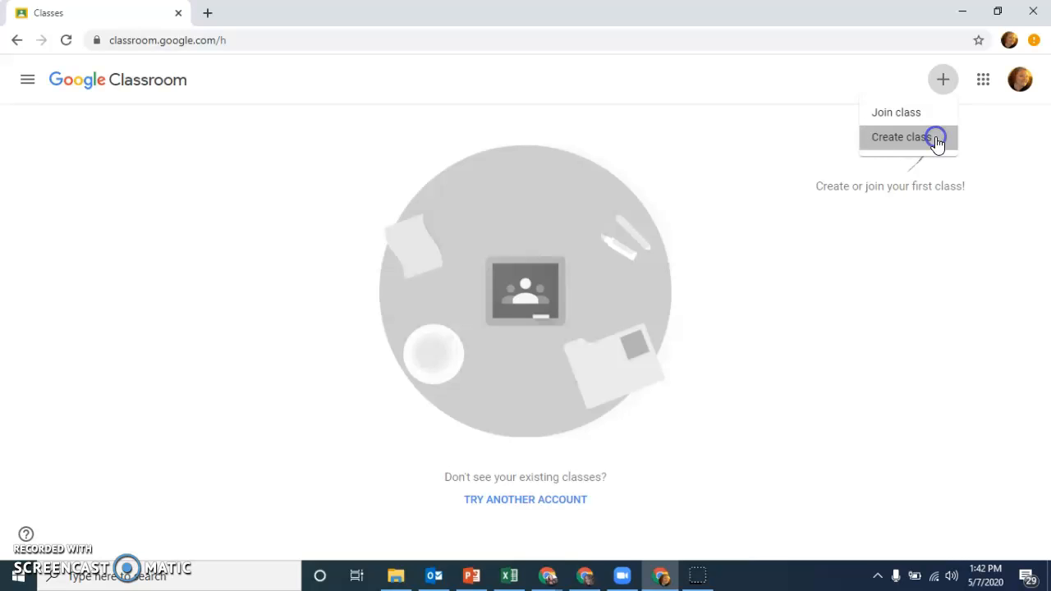
{"action": "left_click", "coordinate": [444, 386]}
{"action": "left_click", "coordinate": [612, 480]}
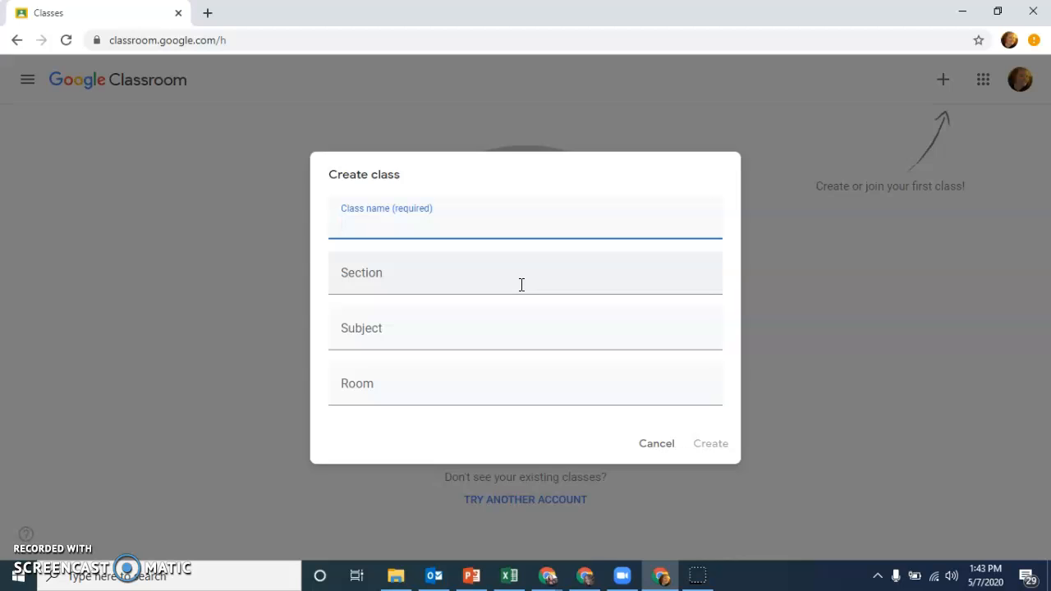
{"action": "type", "text": "Science"}
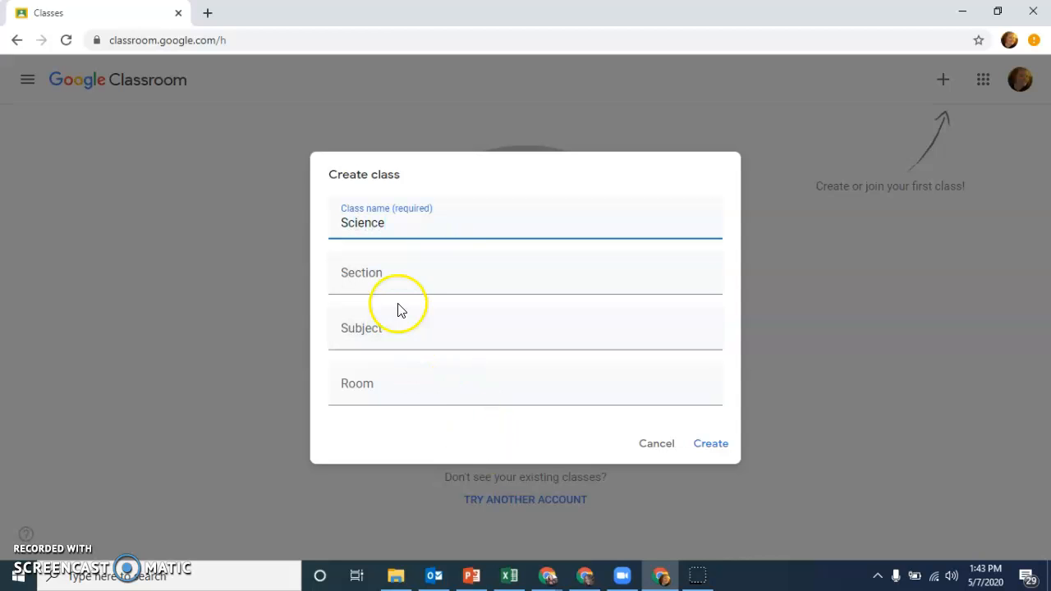
{"action": "left_click", "coordinate": [712, 444]}
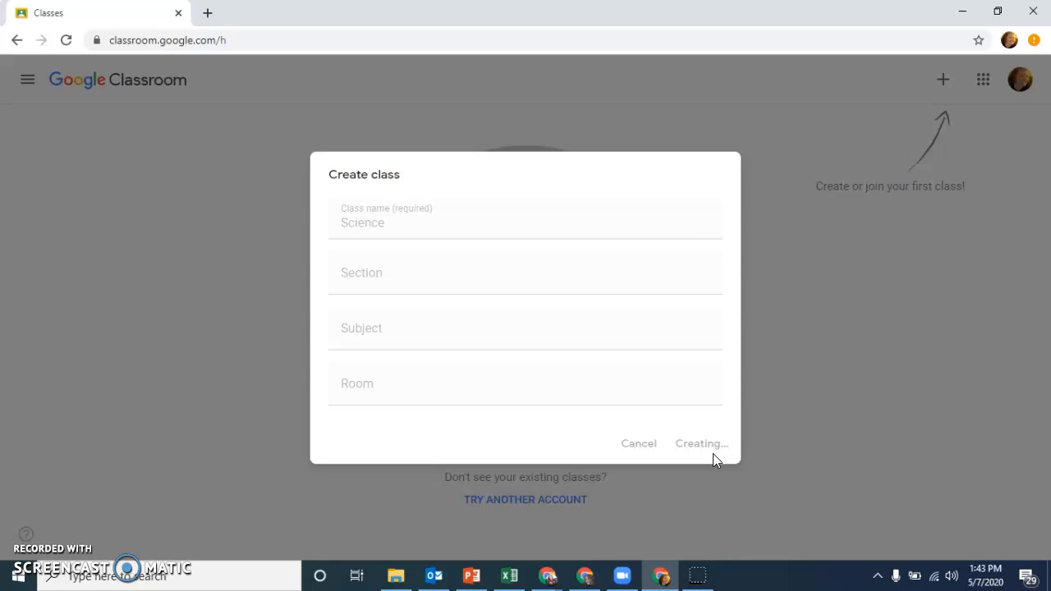
Step: Dismiss the student invitation tip and view the Science class code enlarged
{"action": "left_click", "coordinate": [310, 133]}
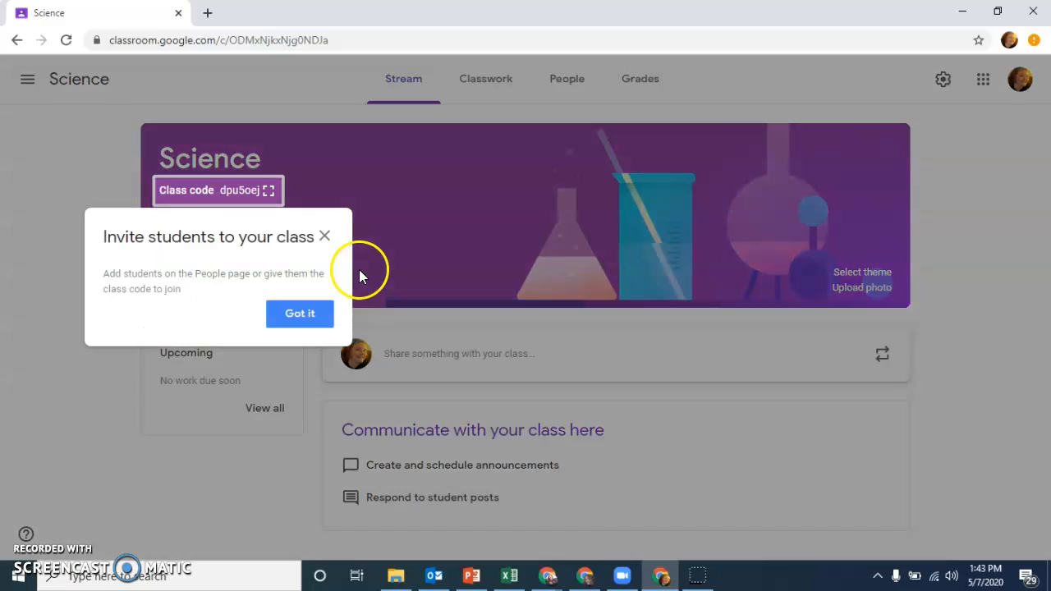
{"action": "left_click", "coordinate": [324, 238]}
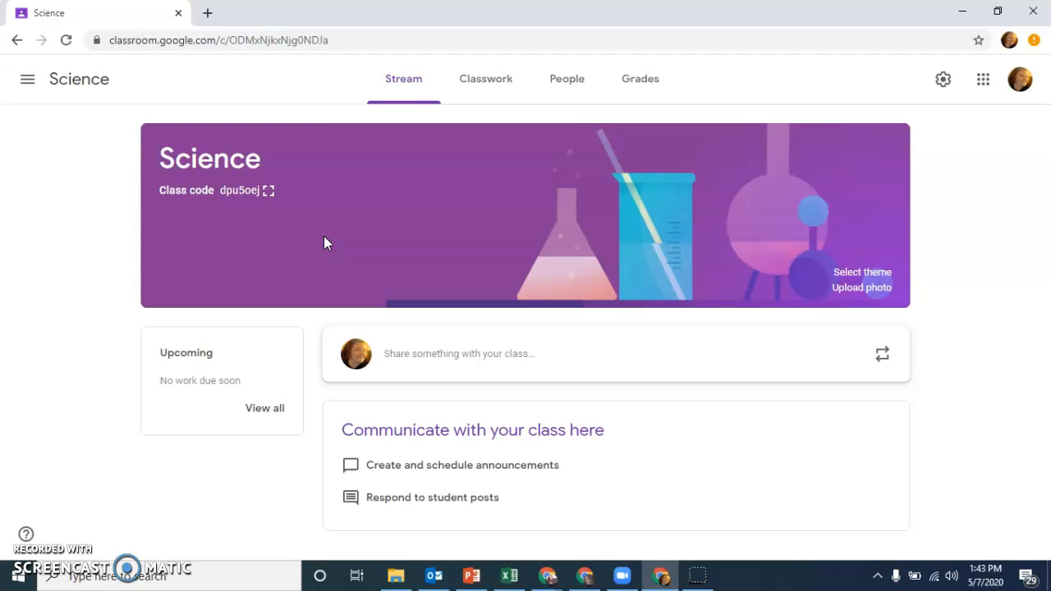
{"action": "left_click", "coordinate": [269, 192]}
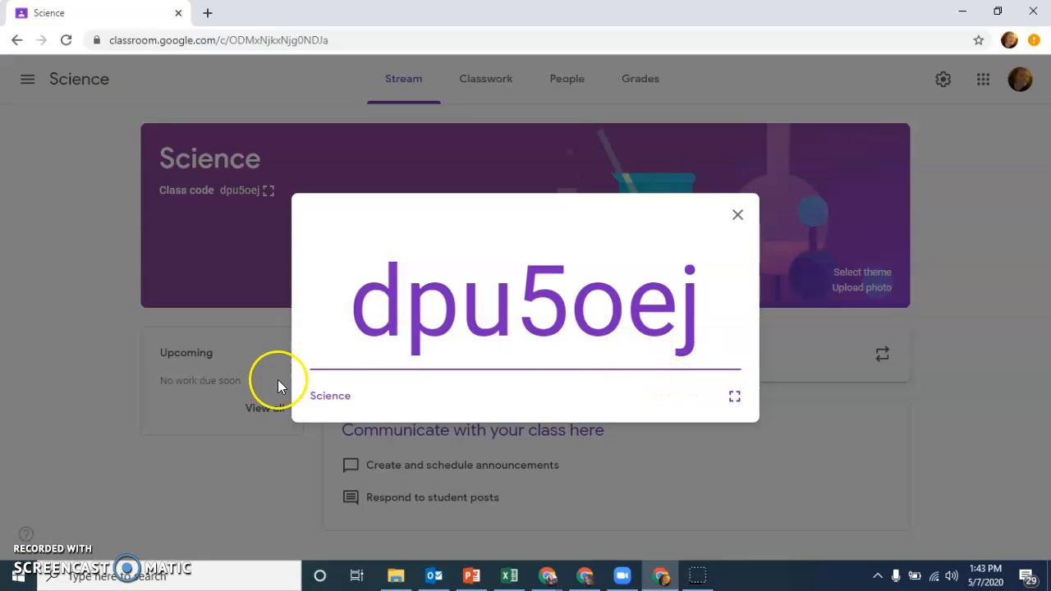
{"action": "left_click", "coordinate": [744, 218]}
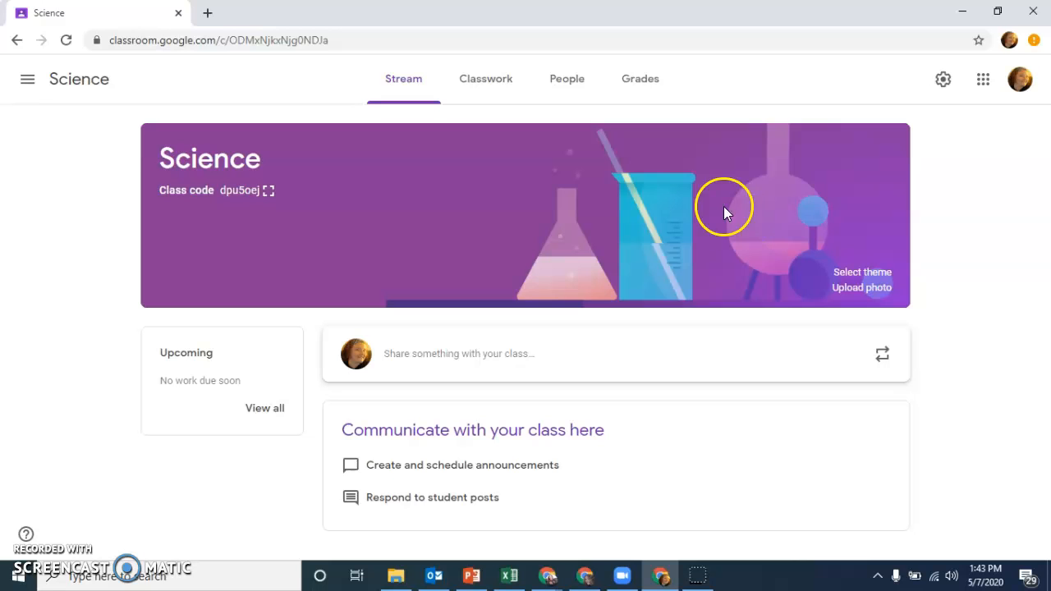
Step: Look up a student by first name in the class's student invitation form, and close it without inviting anyone
{"action": "left_click", "coordinate": [582, 98]}
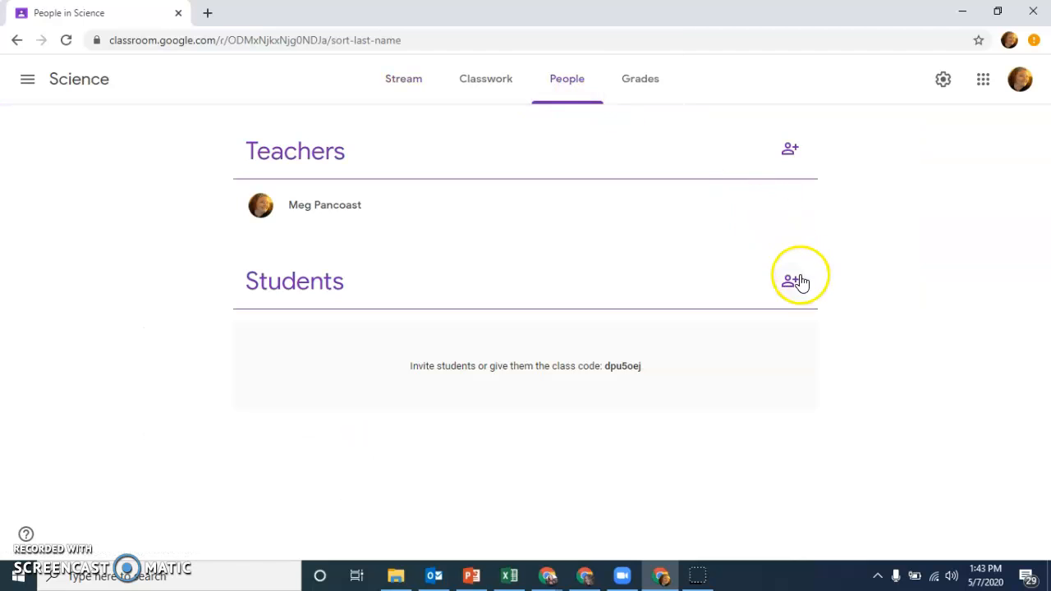
{"action": "left_click", "coordinate": [798, 295]}
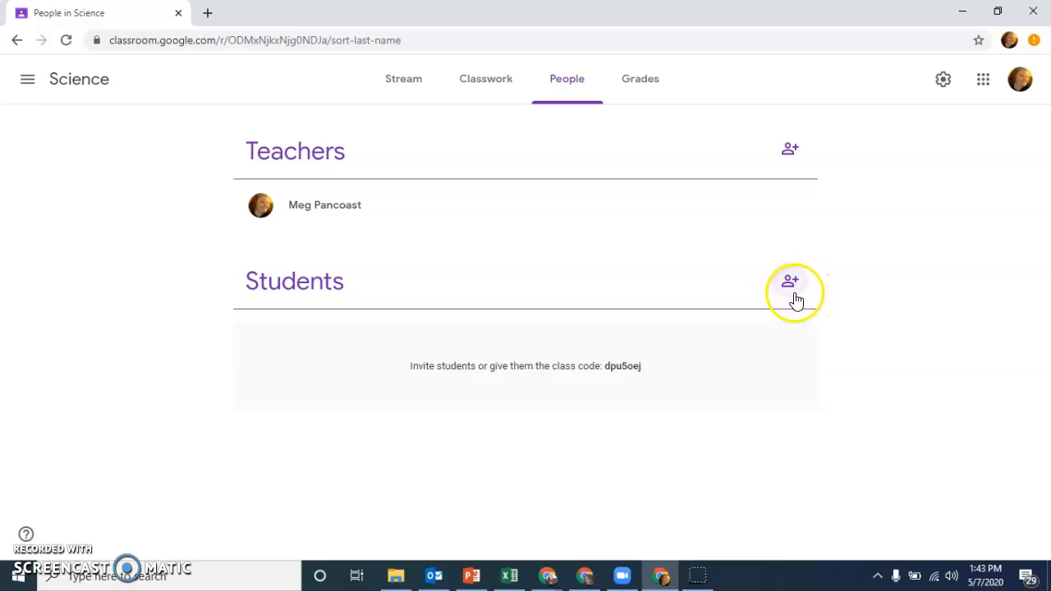
{"action": "left_click", "coordinate": [794, 295]}
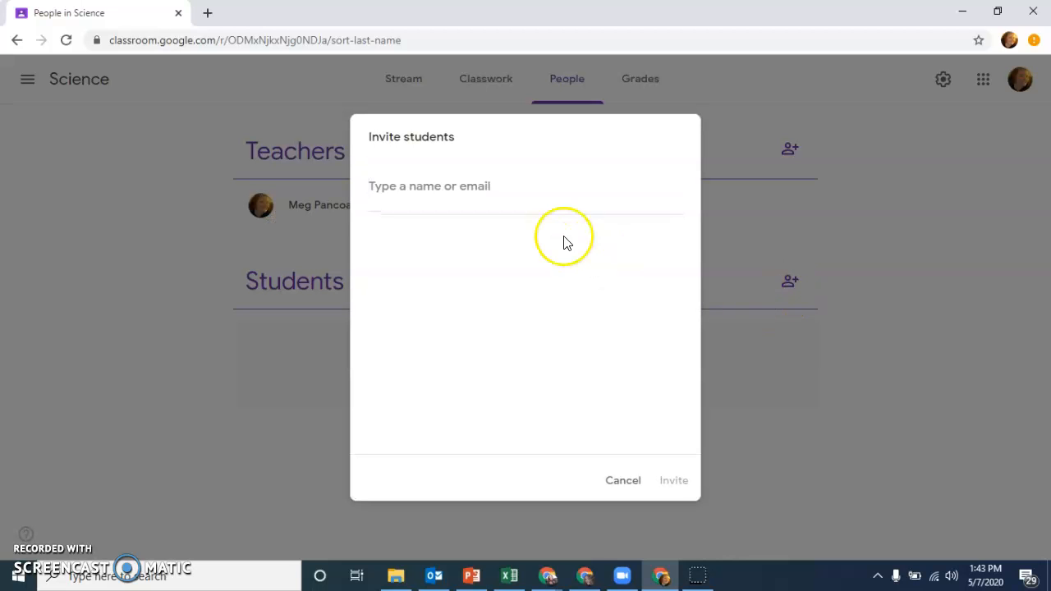
{"action": "left_click", "coordinate": [563, 238]}
{"action": "left_click", "coordinate": [478, 182]}
{"action": "type", "text": "adam"}
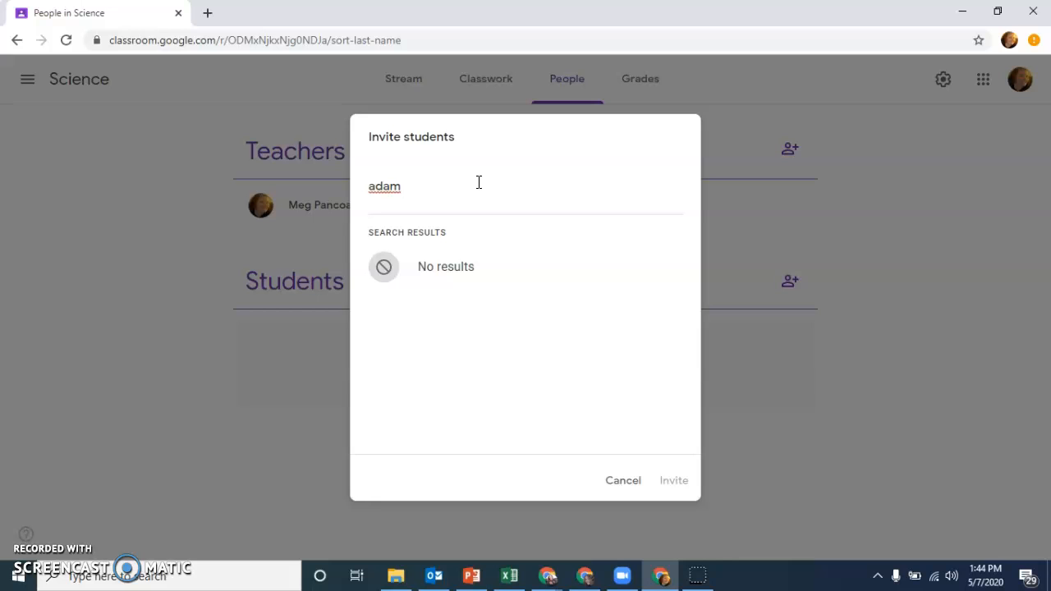
{"action": "left_click", "coordinate": [609, 481]}
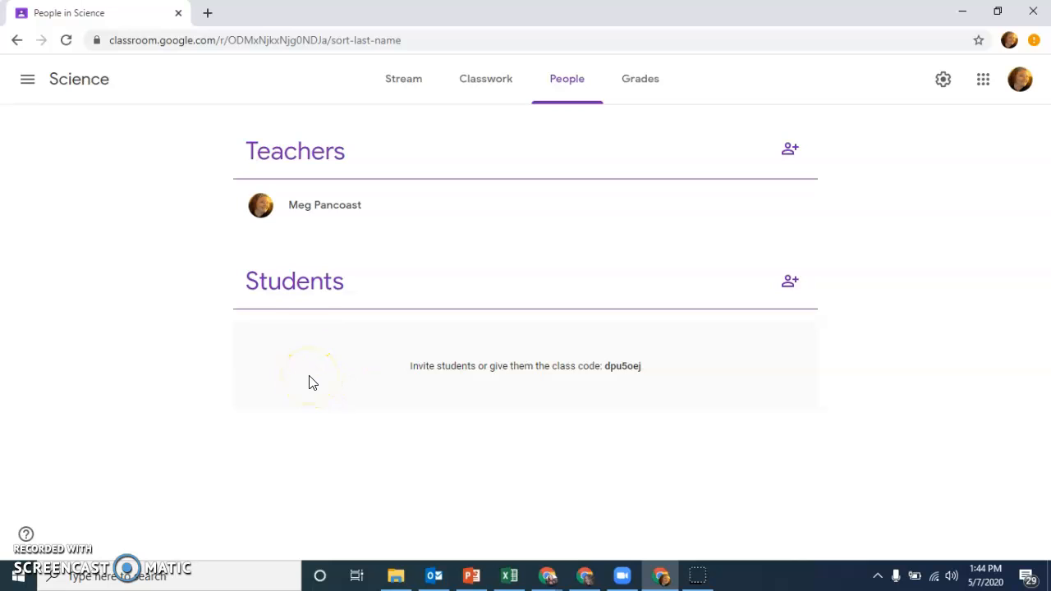
Step: Browse the class banner's theme gallery, including English & History, Math & Science and Arts, and view the photo upload option
{"action": "left_click", "coordinate": [406, 90]}
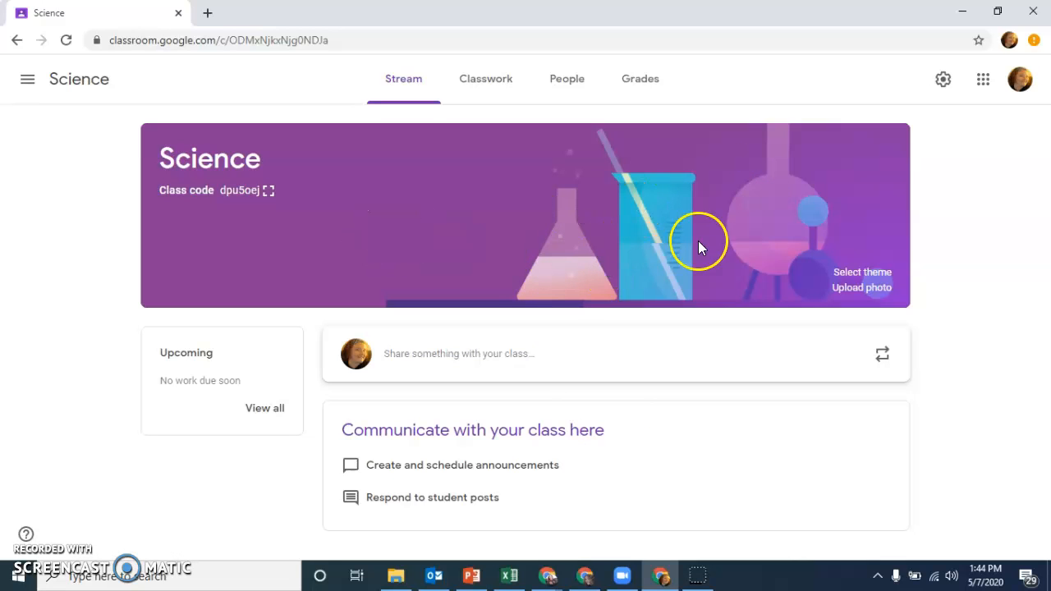
{"action": "left_click", "coordinate": [854, 273]}
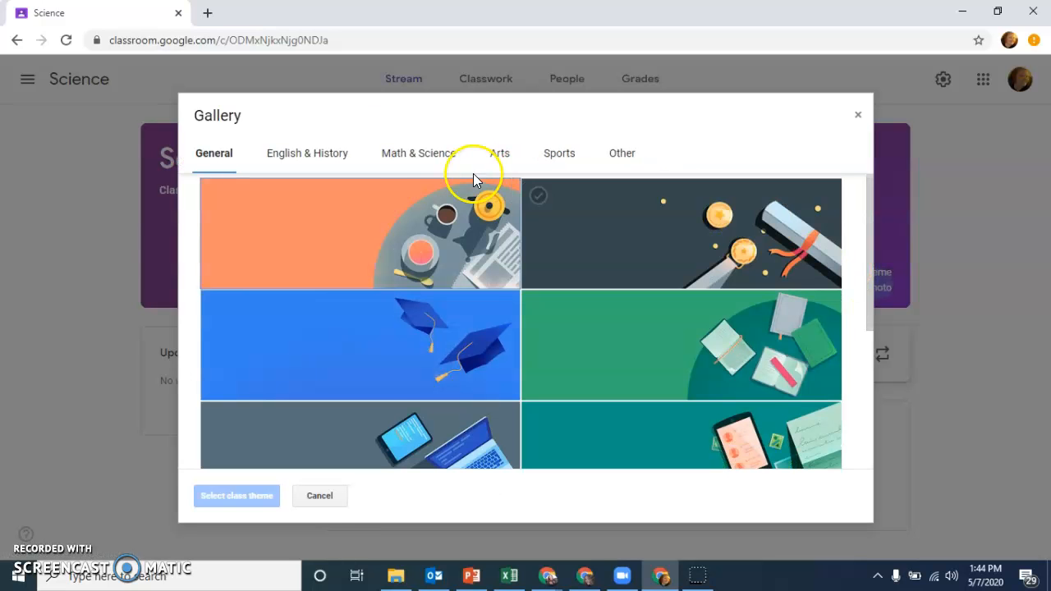
{"action": "left_click", "coordinate": [339, 156]}
{"action": "left_click", "coordinate": [402, 157]}
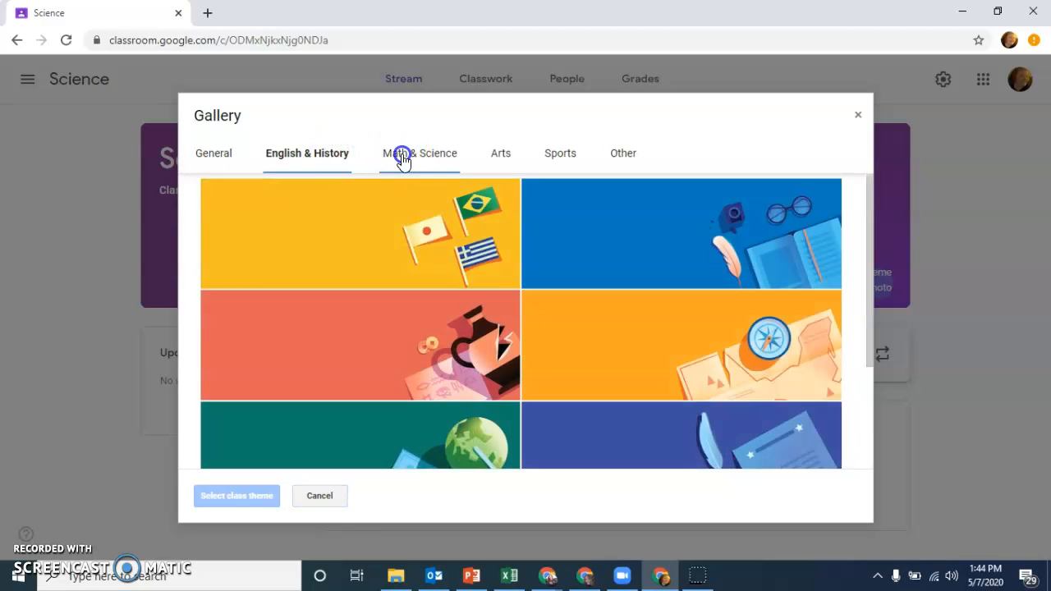
{"action": "left_click", "coordinate": [498, 162]}
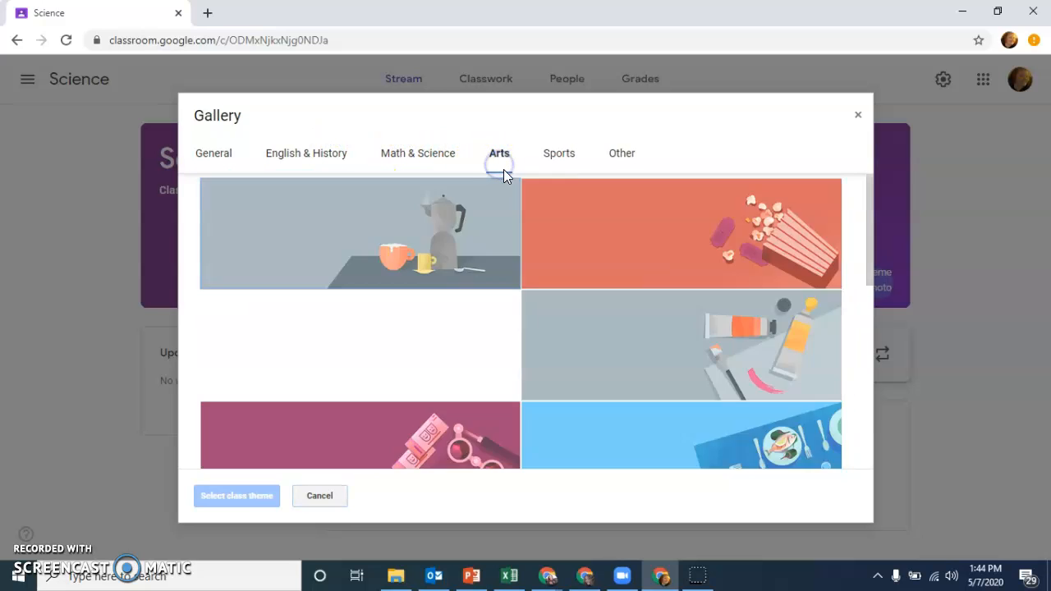
{"action": "left_click", "coordinate": [860, 119]}
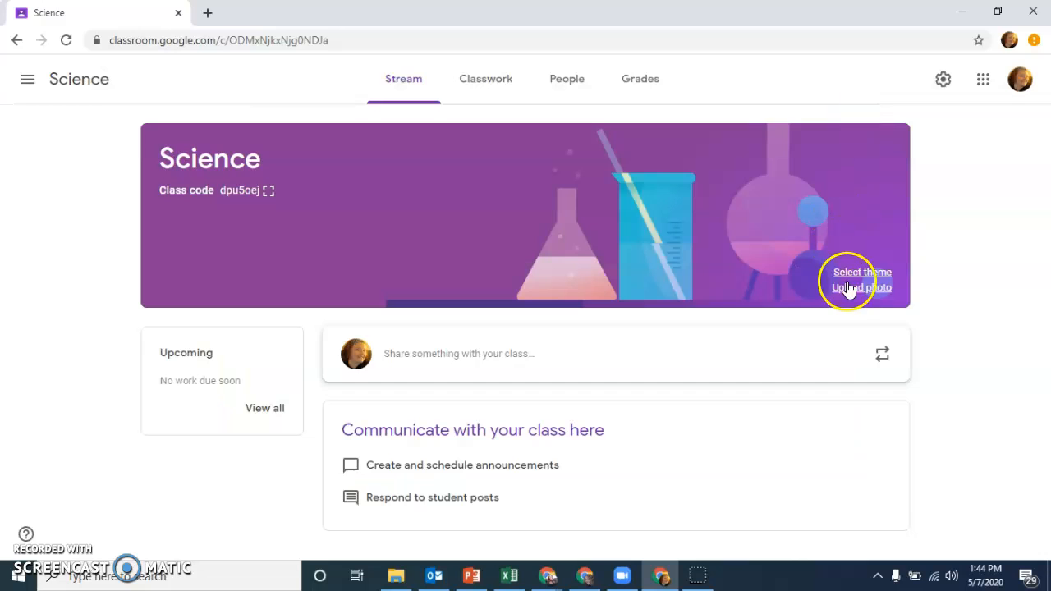
{"action": "left_click", "coordinate": [860, 294]}
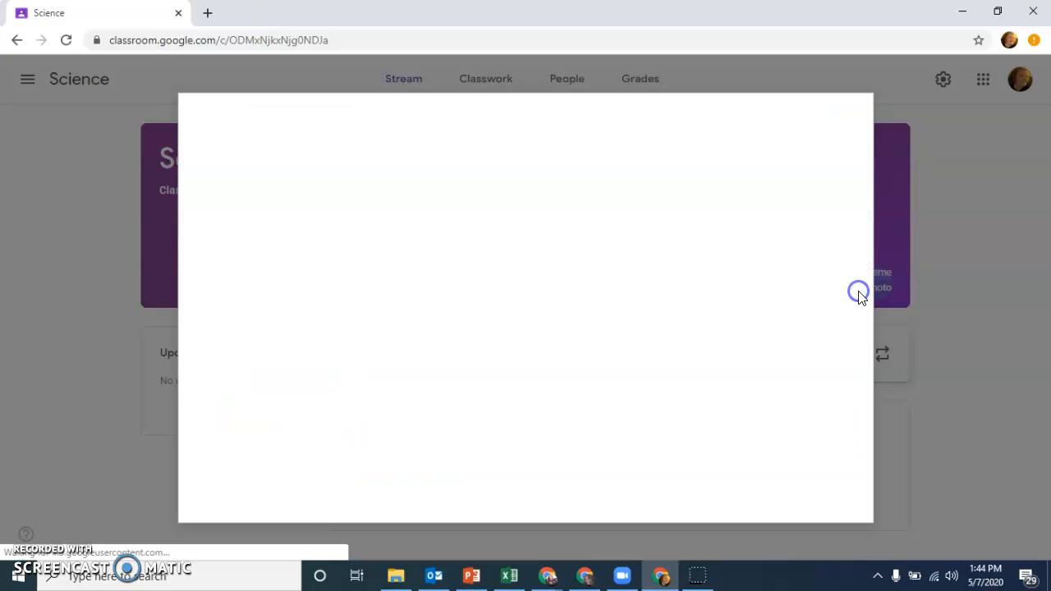
{"action": "left_click", "coordinate": [858, 117]}
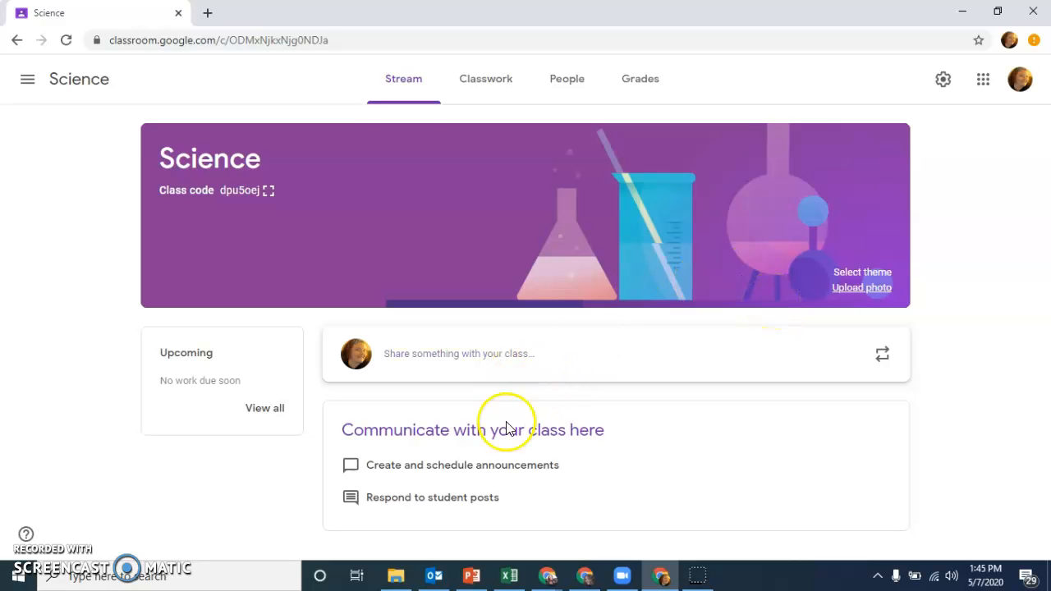
Step: Write the announcement "Hello Class" in the Science class stream
{"action": "left_click", "coordinate": [534, 369]}
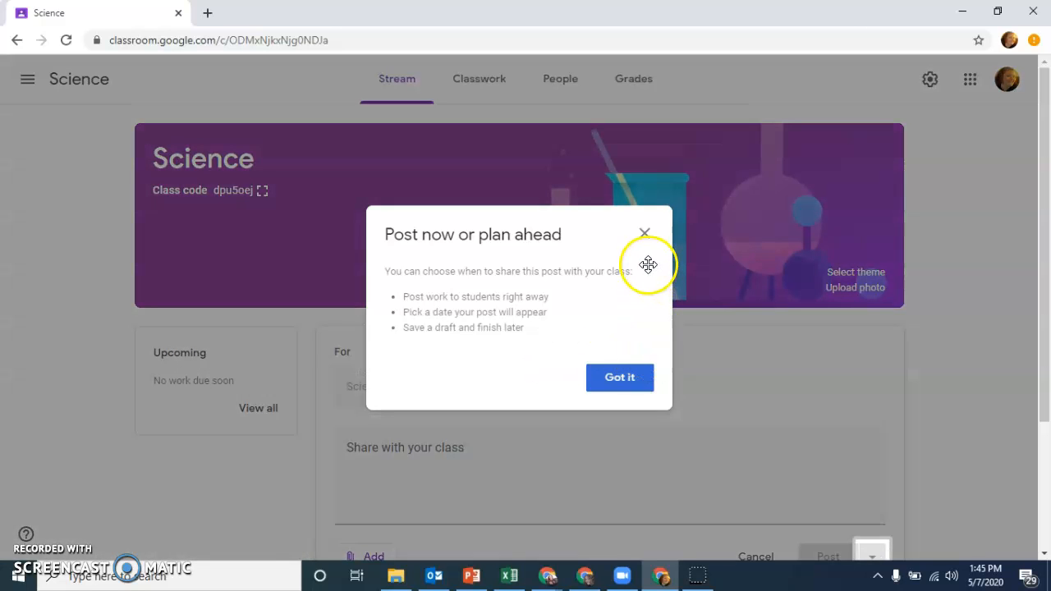
{"action": "left_click", "coordinate": [644, 235]}
{"action": "scroll", "coordinate": [1036, 340], "scroll_direction": "down", "scroll_amount": 1}
{"action": "left_click", "coordinate": [732, 398]}
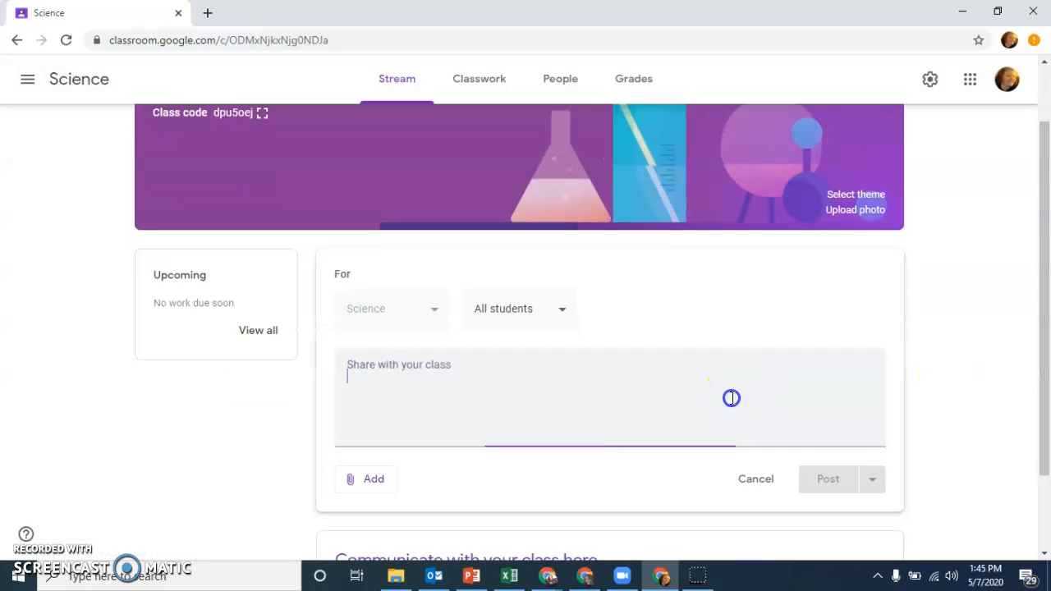
{"action": "type", "text": "Hello "}
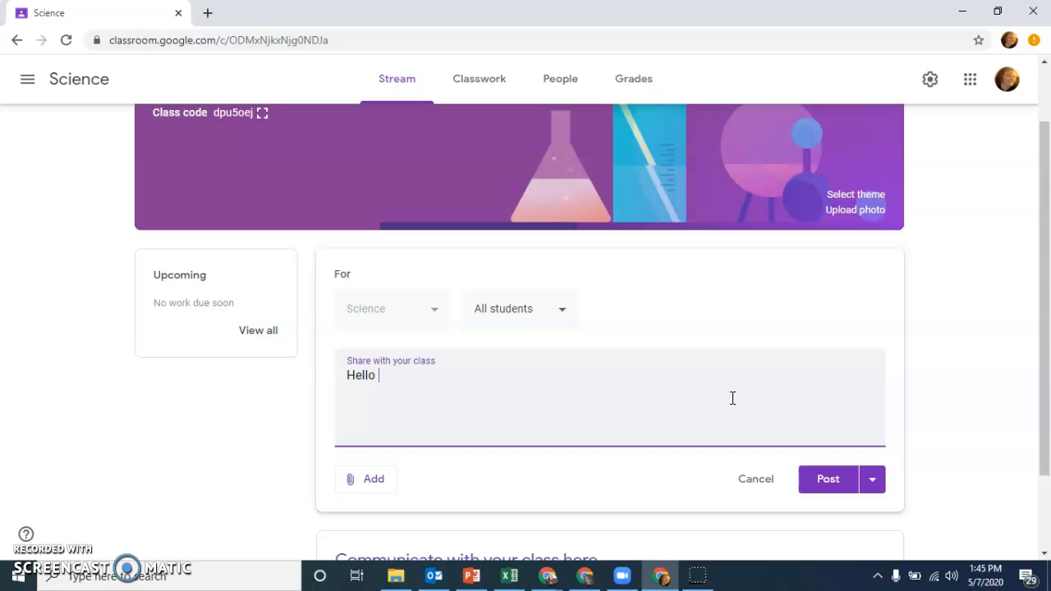
{"action": "type", "text": "Class"}
Step: Examine the announcement's student audience choices and its attachment options: Google Drive, Link, File and YouTube
{"action": "left_click", "coordinate": [499, 326]}
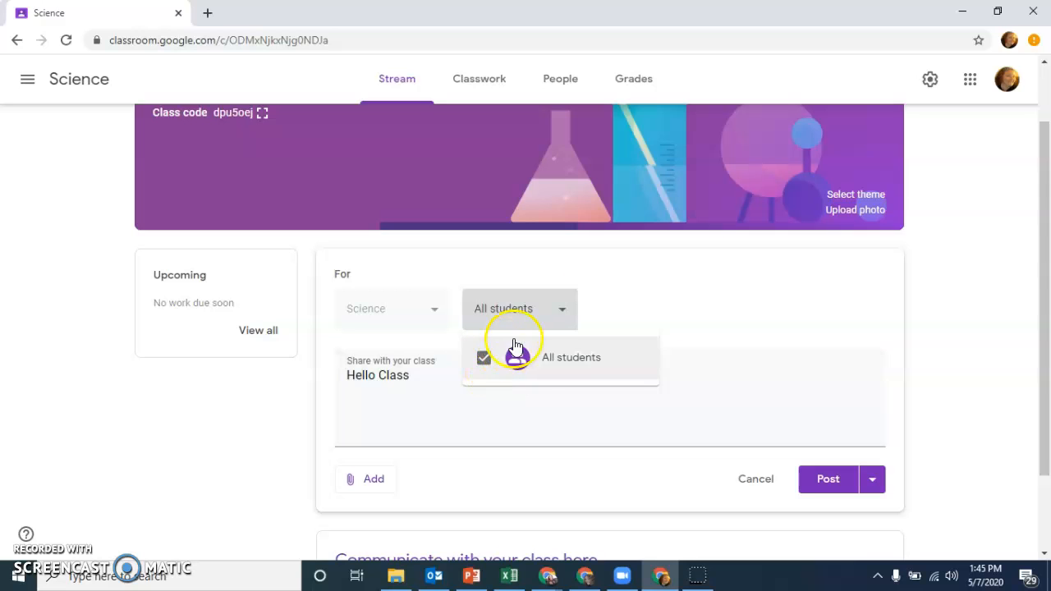
{"action": "left_click", "coordinate": [711, 277]}
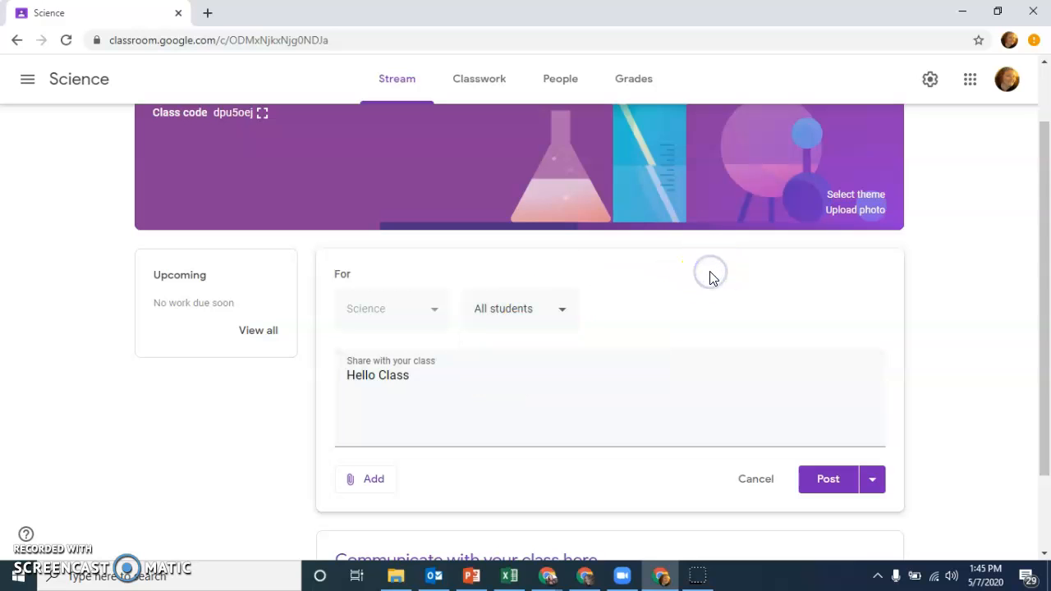
{"action": "left_click", "coordinate": [374, 485]}
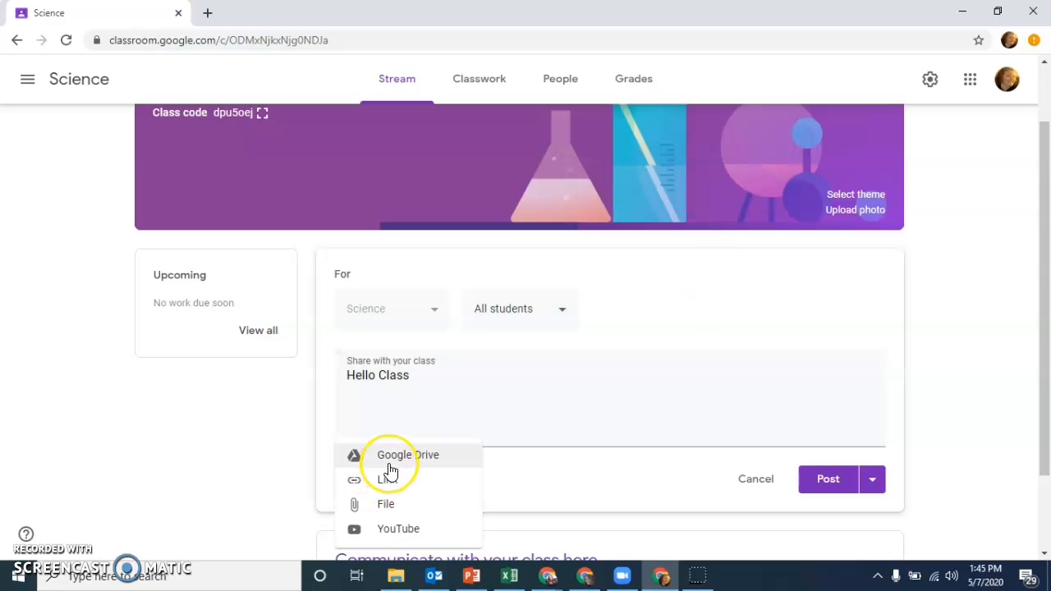
{"action": "left_click", "coordinate": [418, 485]}
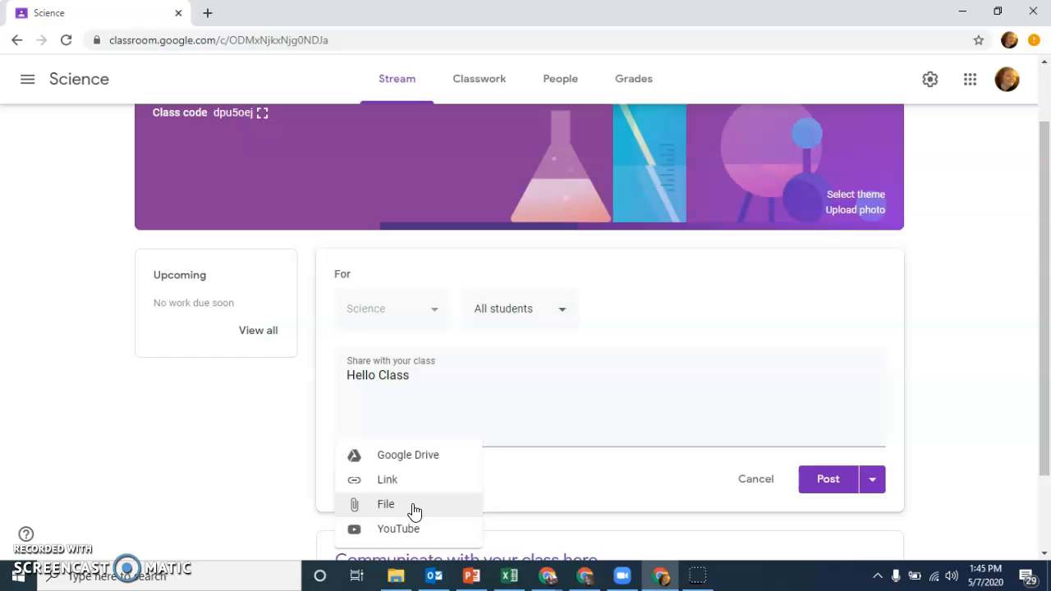
{"action": "left_click", "coordinate": [419, 536]}
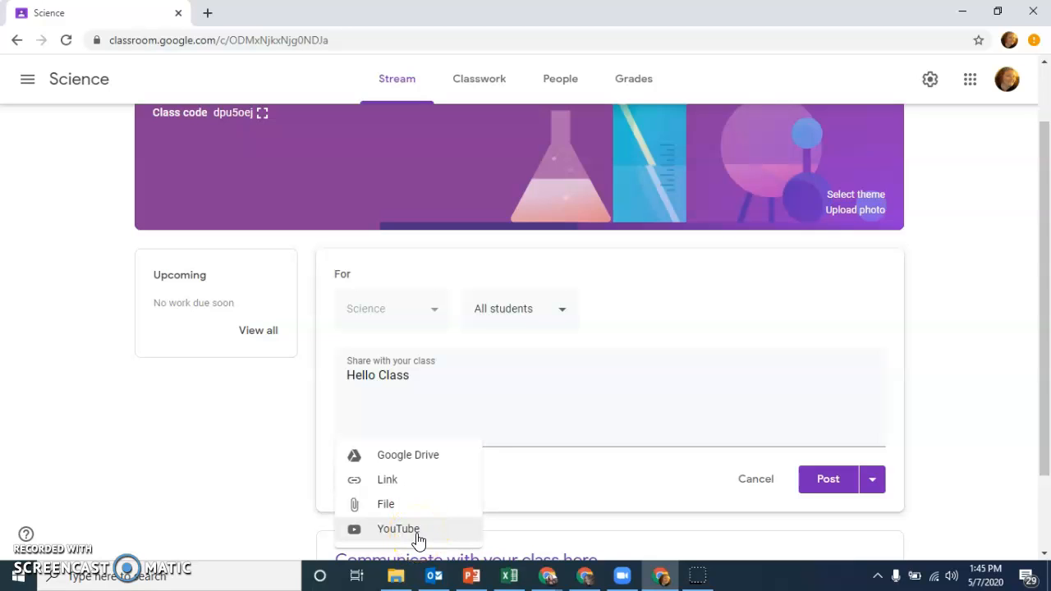
{"action": "left_click", "coordinate": [936, 441]}
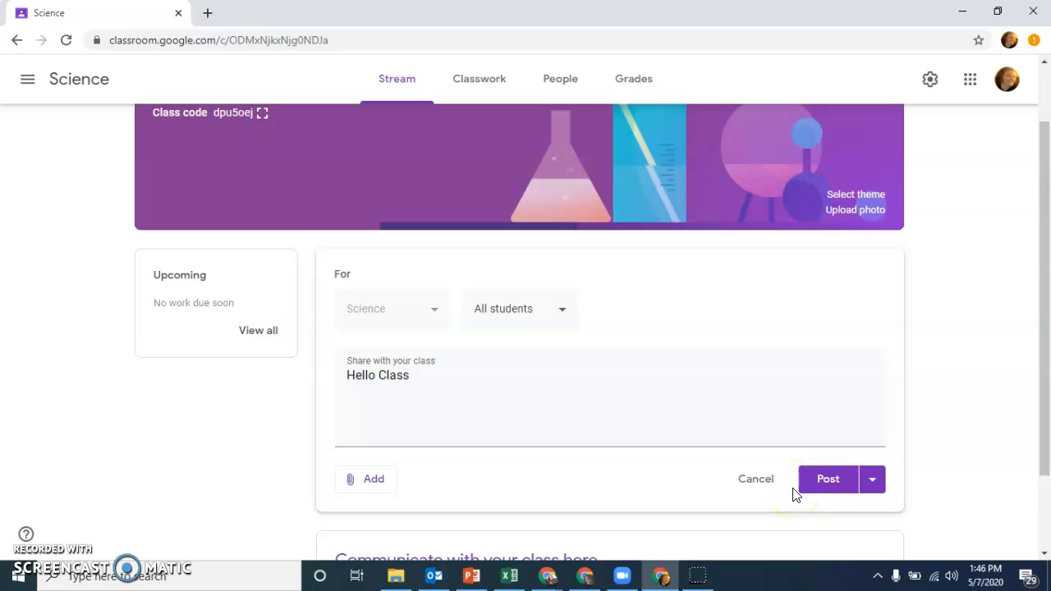
Step: Examine the announcement's posting choices and its scheduling date and time settings without scheduling it
{"action": "left_click", "coordinate": [872, 480]}
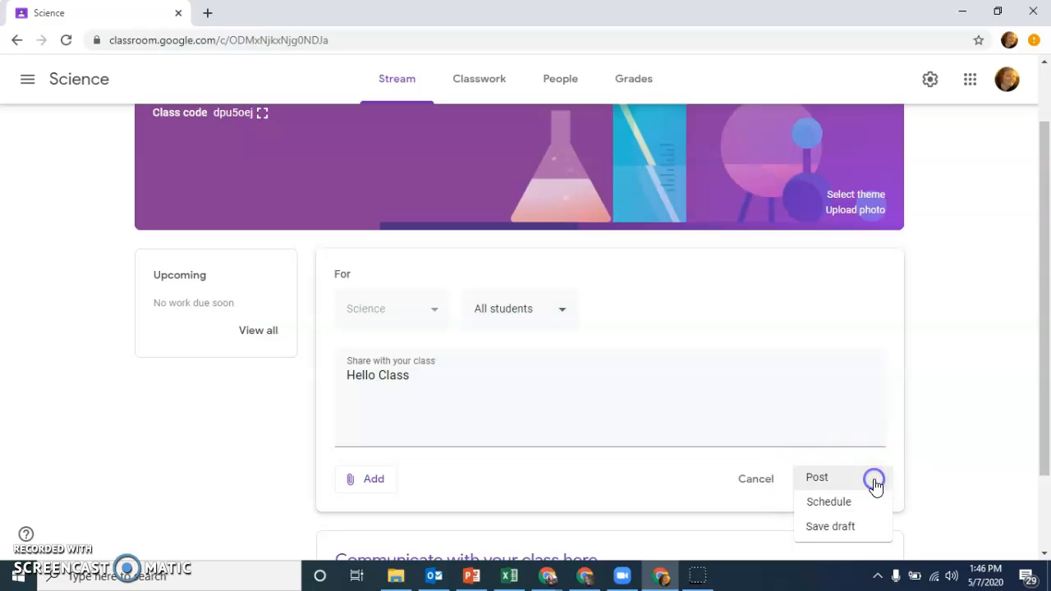
{"action": "left_click", "coordinate": [856, 508]}
{"action": "left_click", "coordinate": [856, 508]}
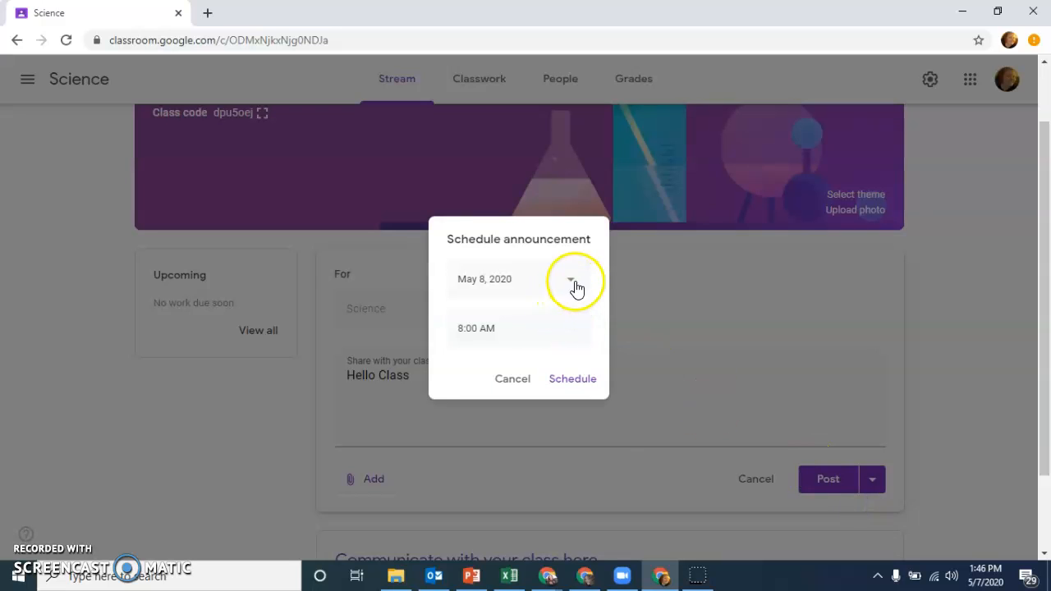
{"action": "left_click", "coordinate": [574, 282]}
{"action": "left_click", "coordinate": [736, 263]}
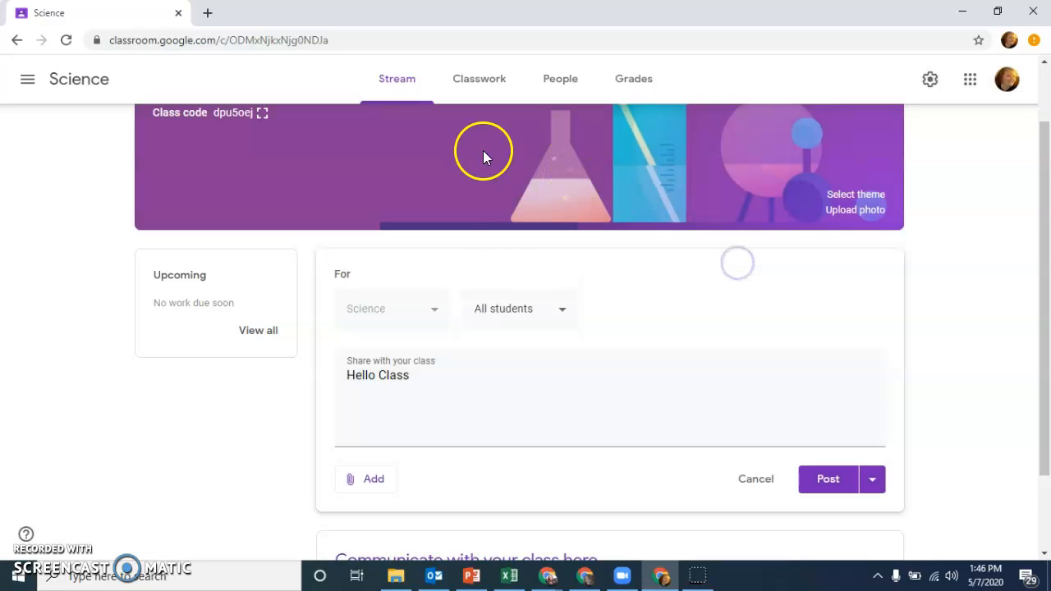
Step: Leave the unposted announcement and open the Science class's Classwork page
{"action": "scroll", "coordinate": [334, 338], "scroll_direction": "up", "scroll_amount": 1}
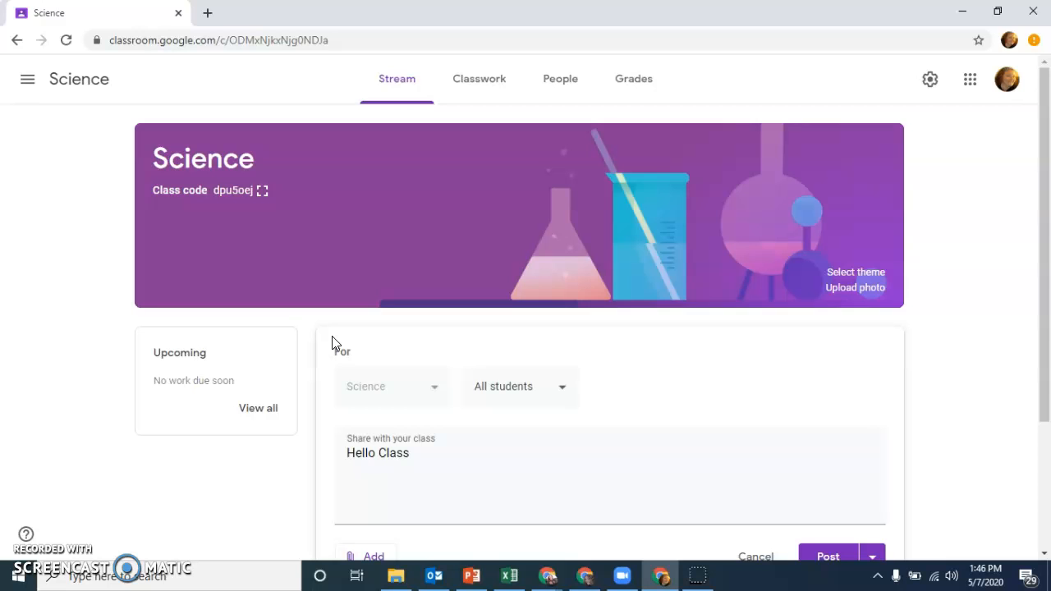
{"action": "left_click", "coordinate": [471, 89]}
{"action": "left_click", "coordinate": [580, 341]}
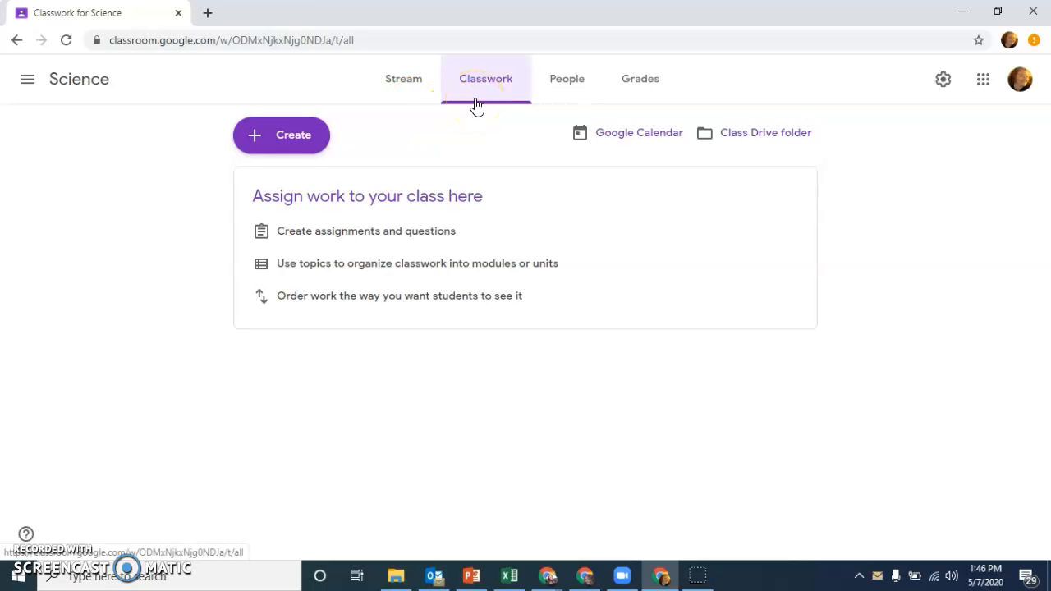
Step: Examine the new question form for the Science class, including its answer type and settings, and leave it without asking a question
{"action": "left_click_drag", "start_coordinate": [464, 99], "coordinate": [495, 132]}
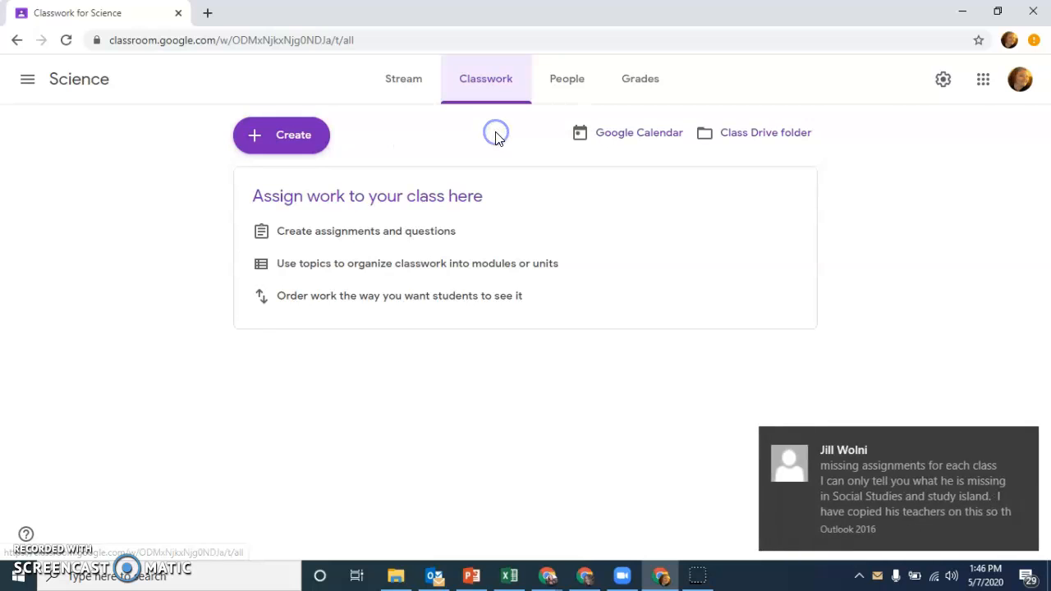
{"action": "left_click", "coordinate": [1026, 441]}
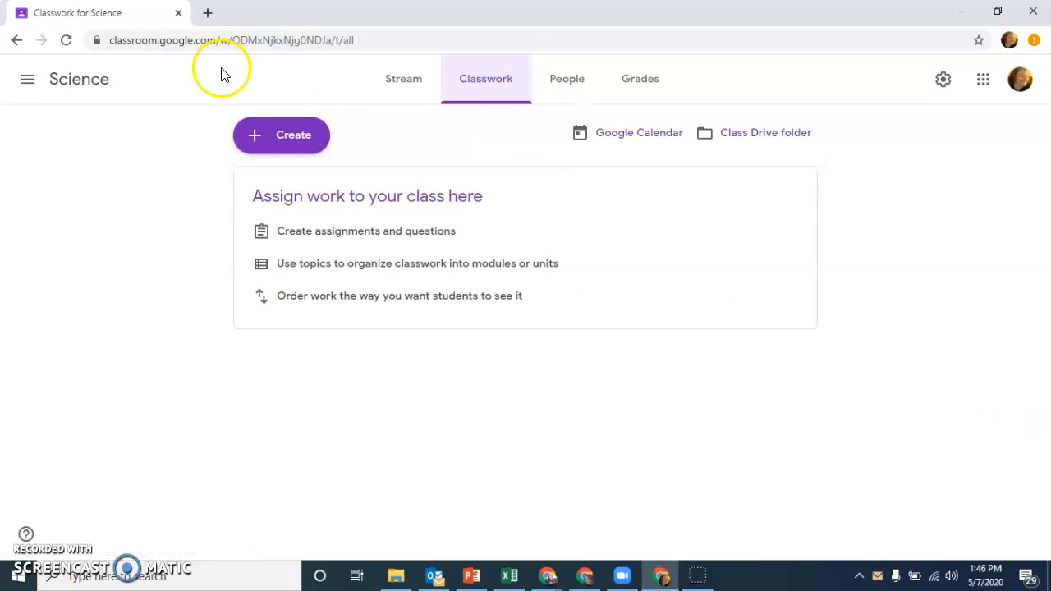
{"action": "left_click", "coordinate": [299, 138]}
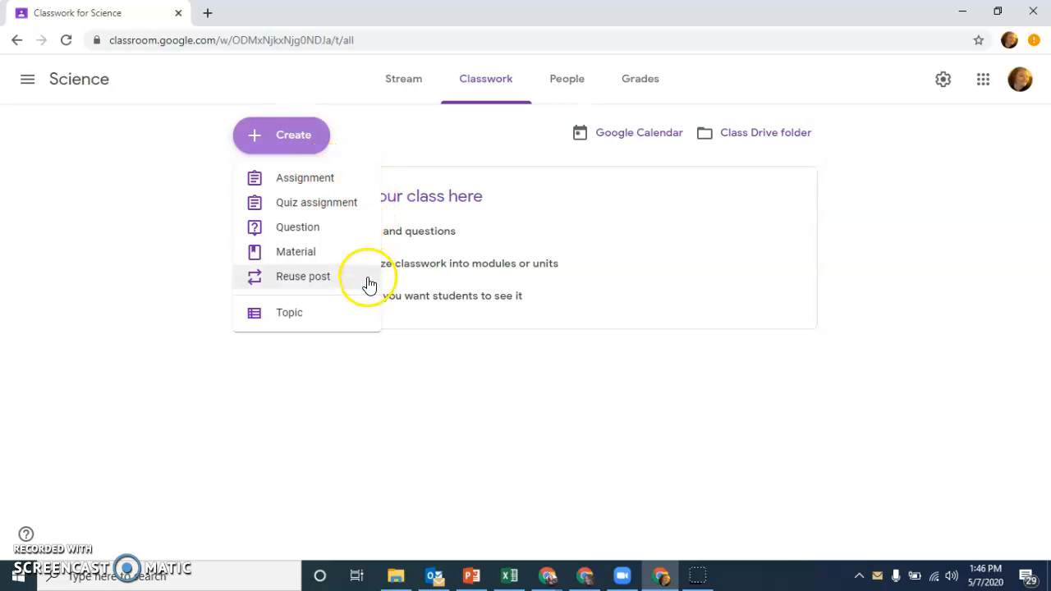
{"action": "left_click", "coordinate": [357, 233]}
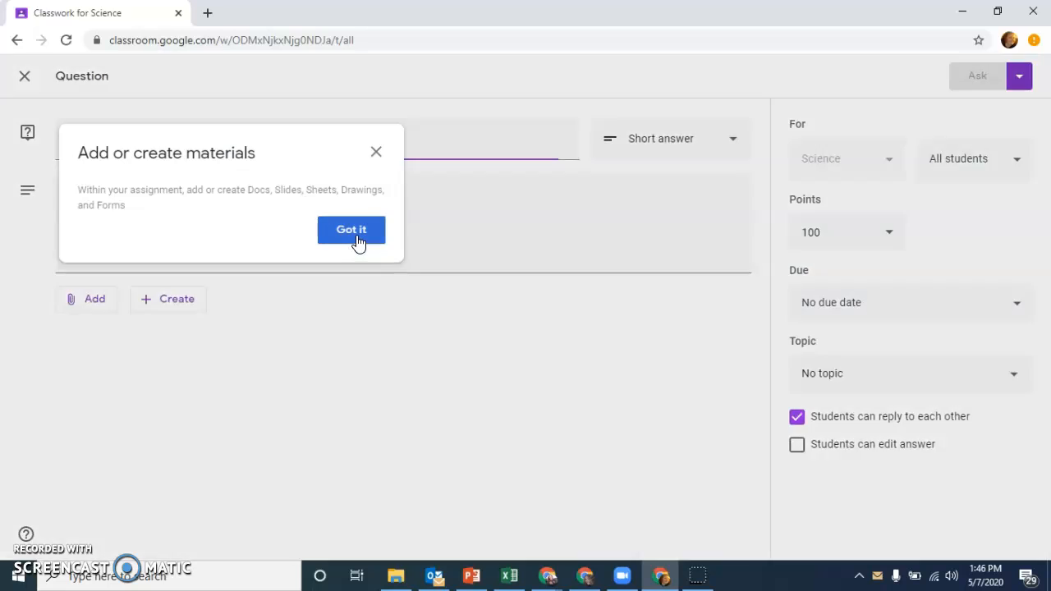
{"action": "left_click", "coordinate": [375, 152]}
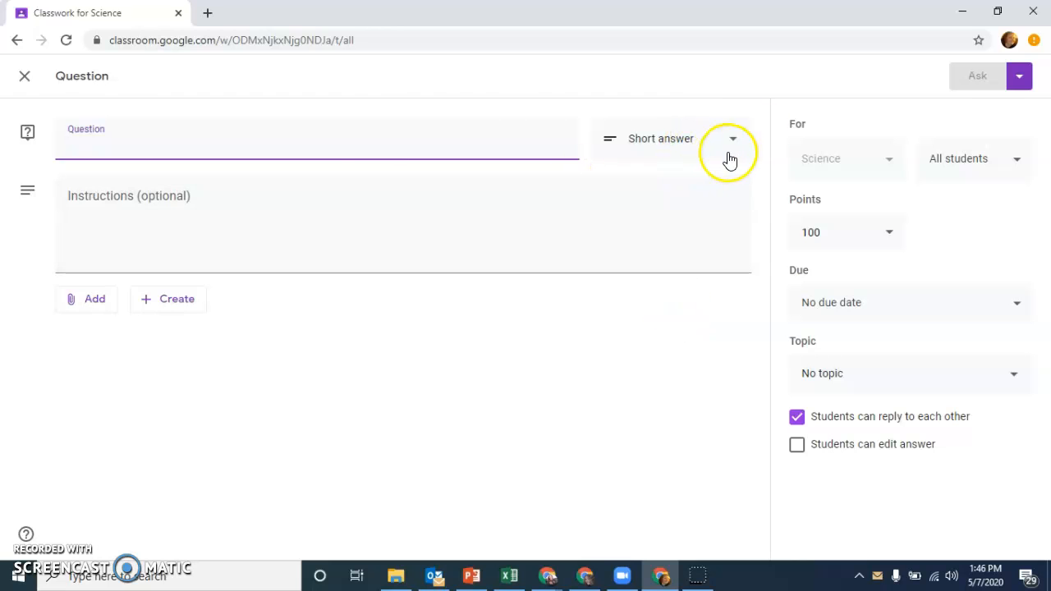
{"action": "left_click", "coordinate": [25, 76]}
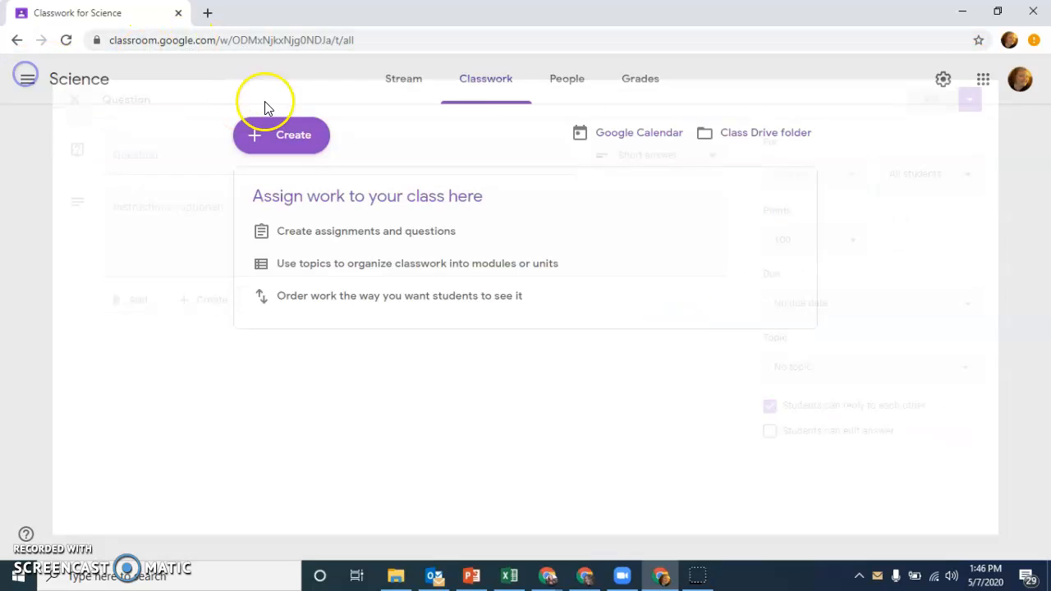
Step: Start a quiz assignment for the Science class and open its attached Blank Quiz form for editing, dismissing the introductory tips
{"action": "left_click", "coordinate": [287, 131]}
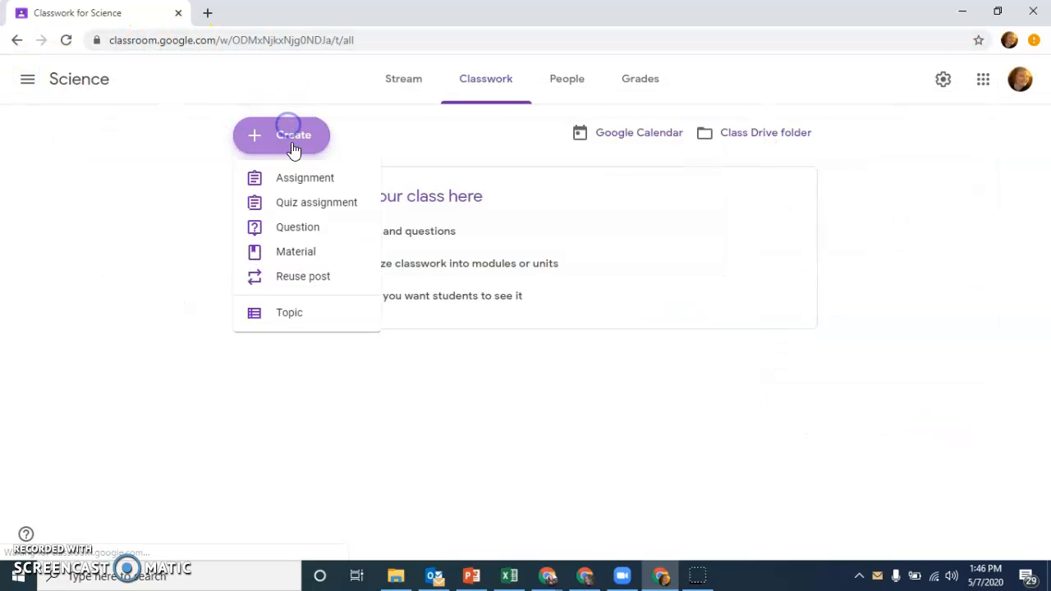
{"action": "left_click", "coordinate": [340, 213]}
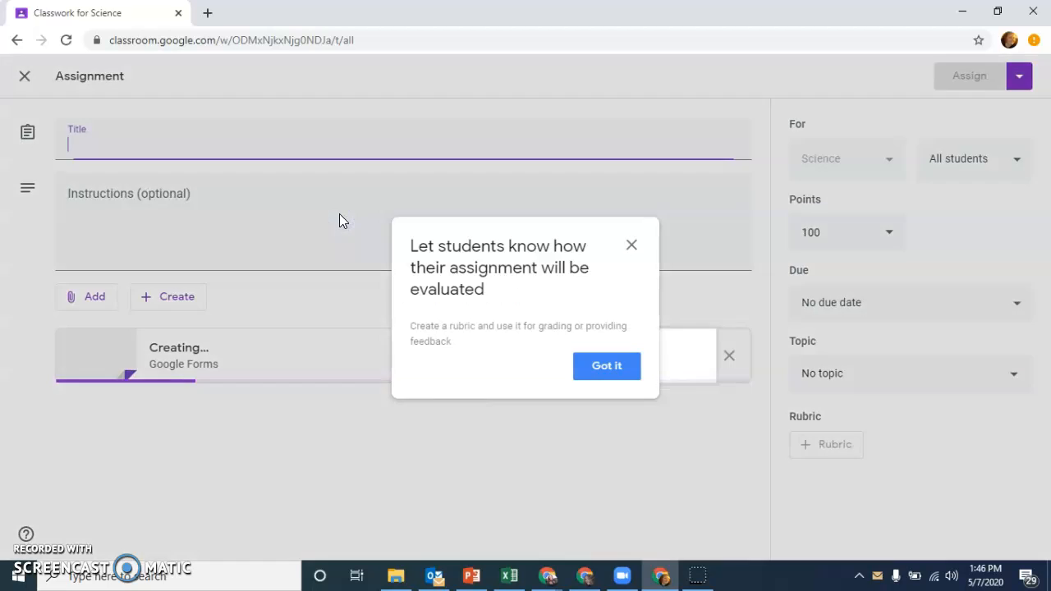
{"action": "left_click", "coordinate": [632, 245]}
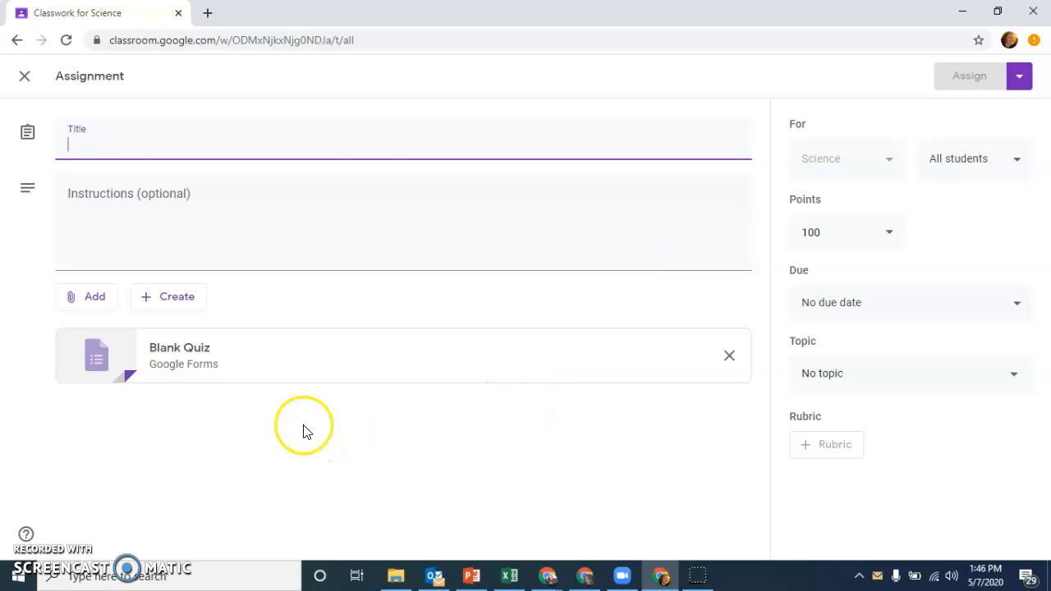
{"action": "left_click", "coordinate": [189, 374]}
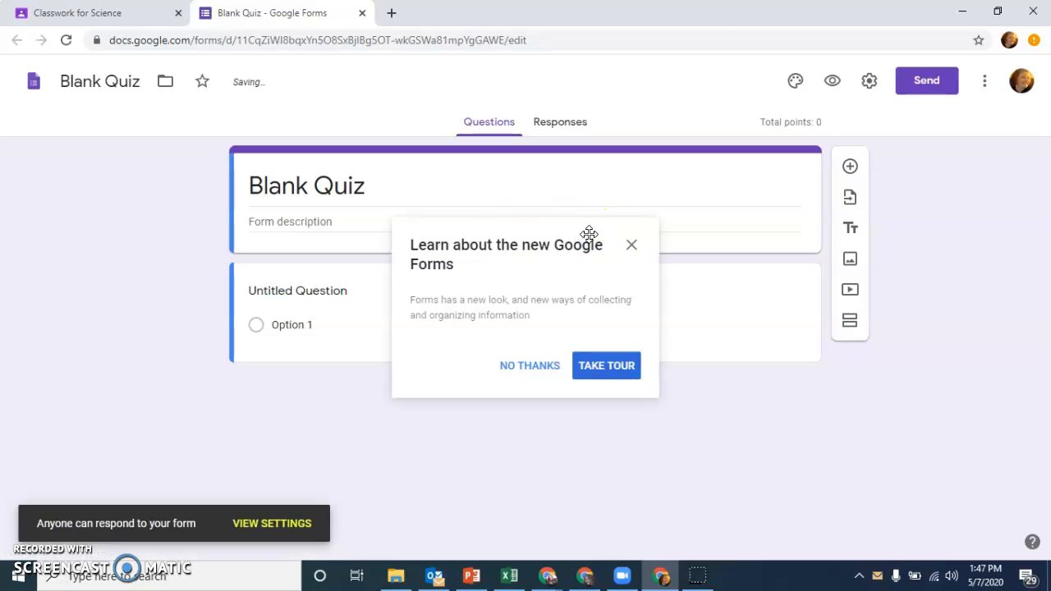
{"action": "left_click", "coordinate": [632, 245]}
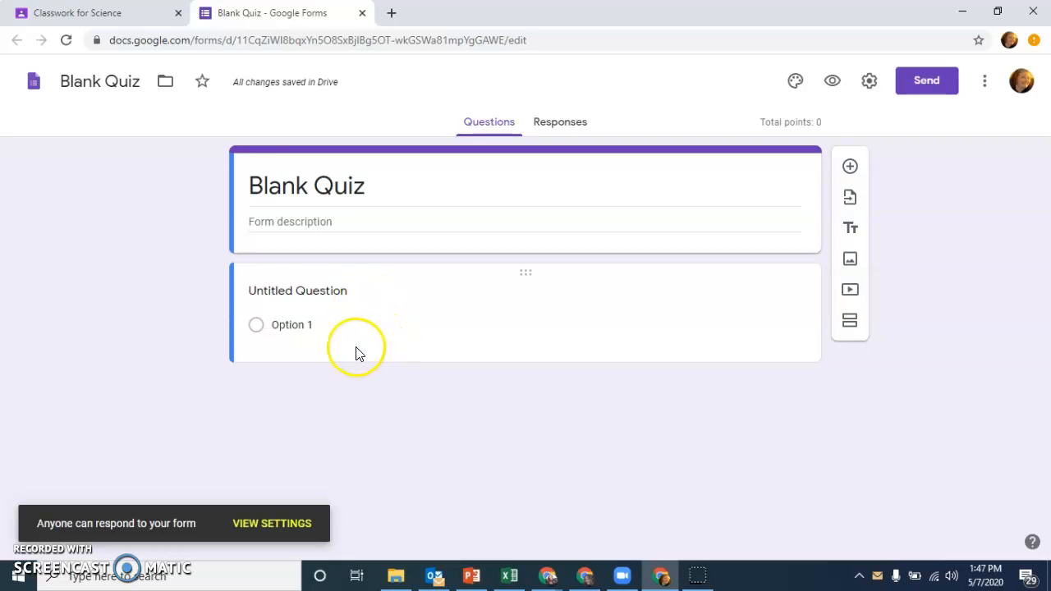
Step: Write the first quiz question as "What color is the sky?" and examine its question types and answer key settings
{"action": "left_click", "coordinate": [312, 298]}
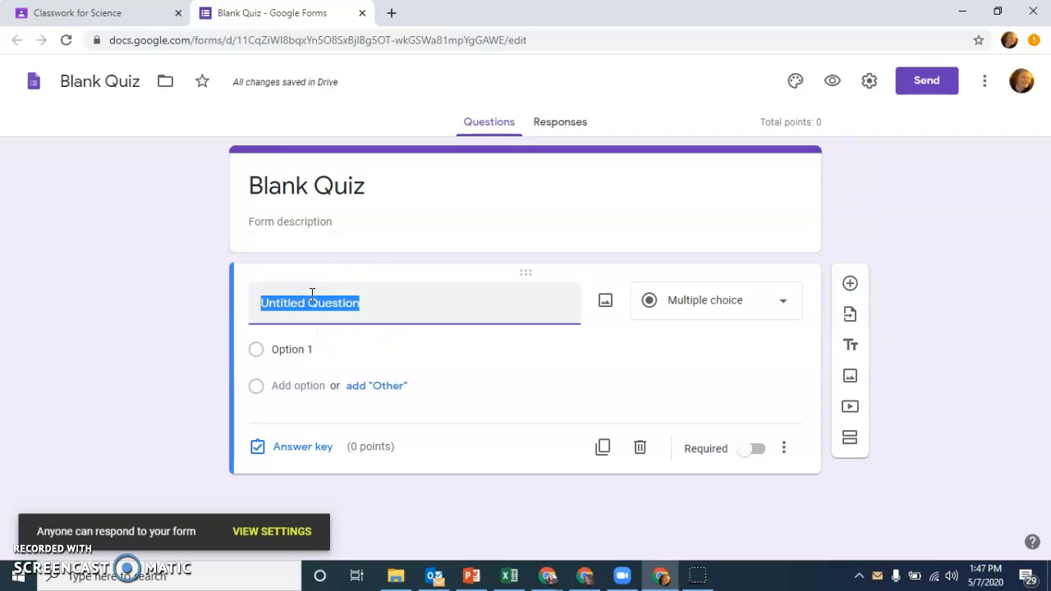
{"action": "type", "text": "W"}
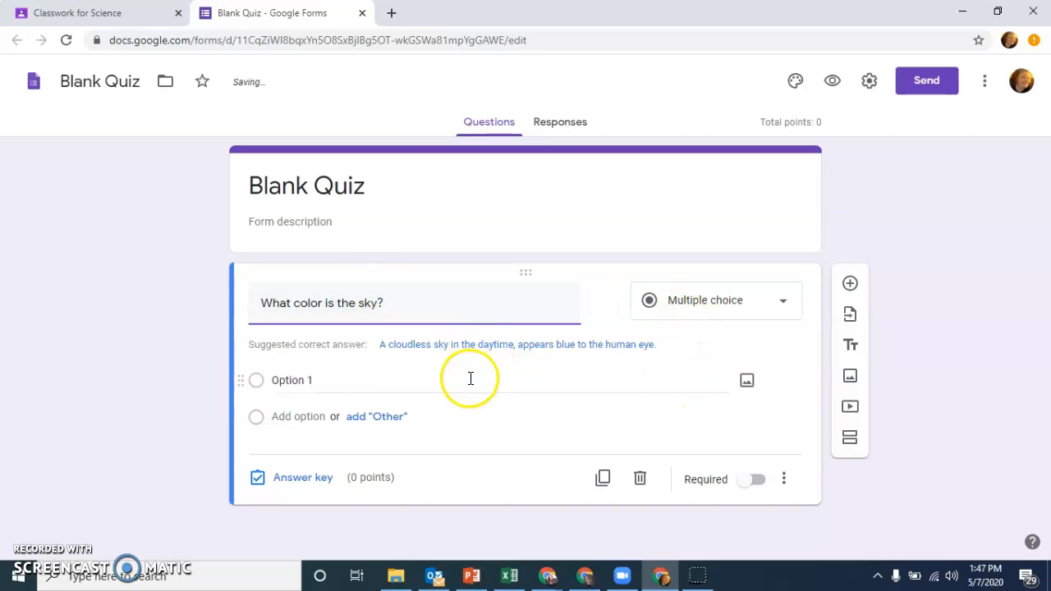
{"action": "left_click", "coordinate": [712, 300]}
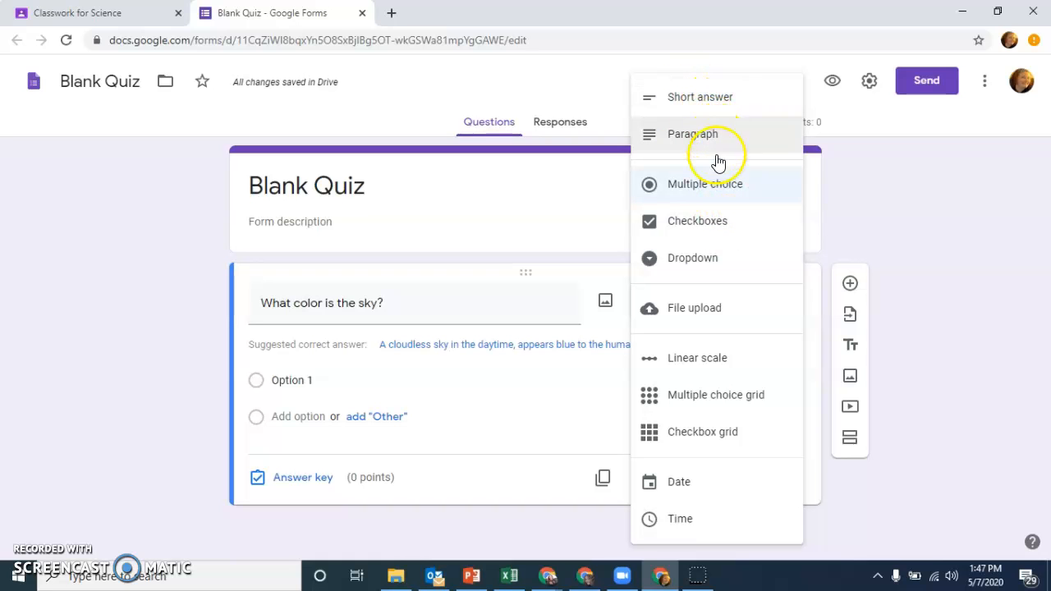
{"action": "left_click", "coordinate": [404, 496]}
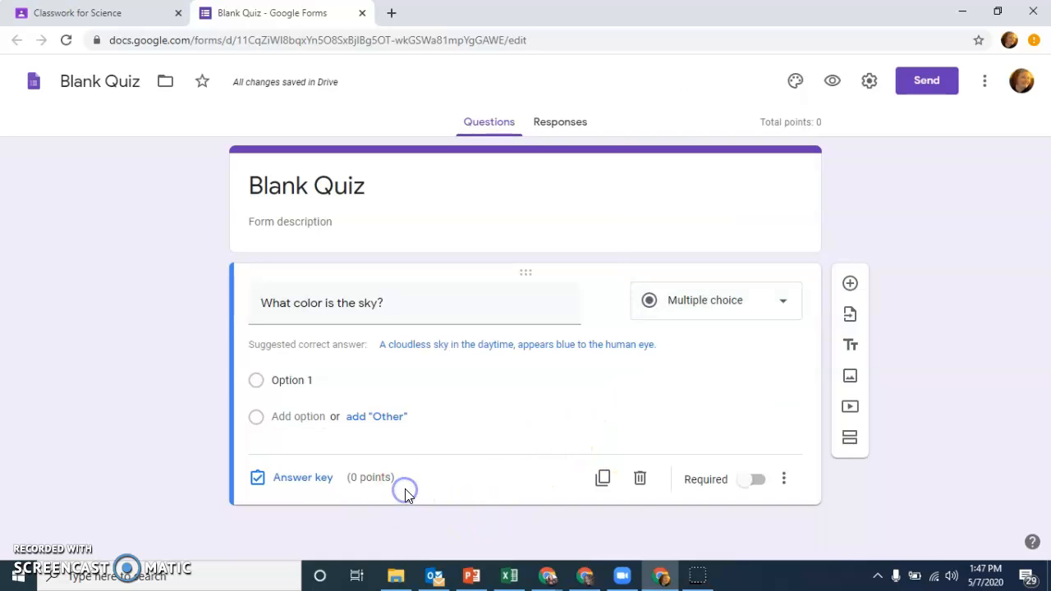
{"action": "left_click", "coordinate": [314, 487]}
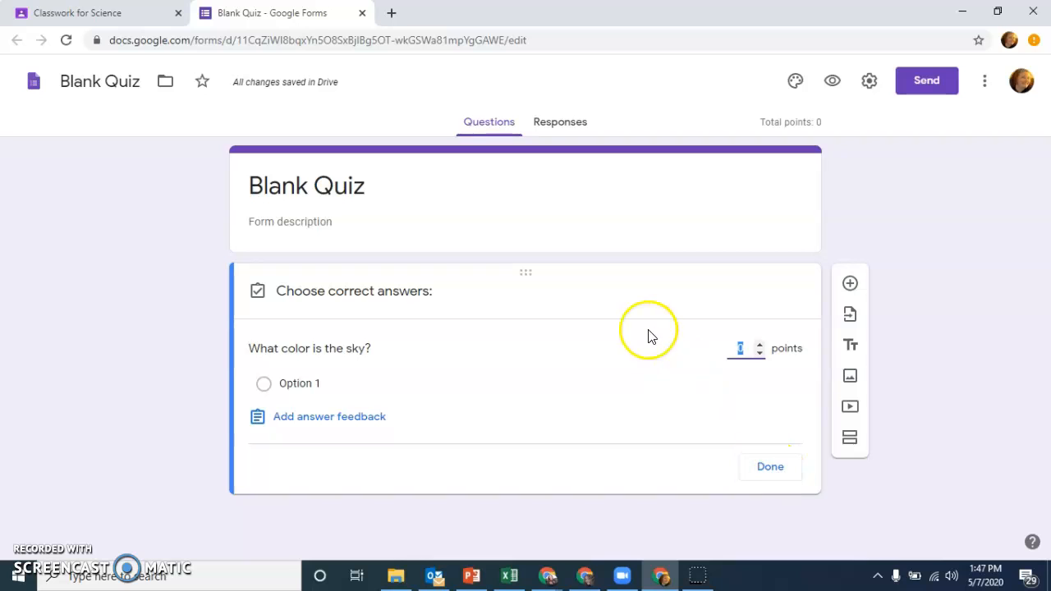
{"action": "left_click", "coordinate": [776, 464]}
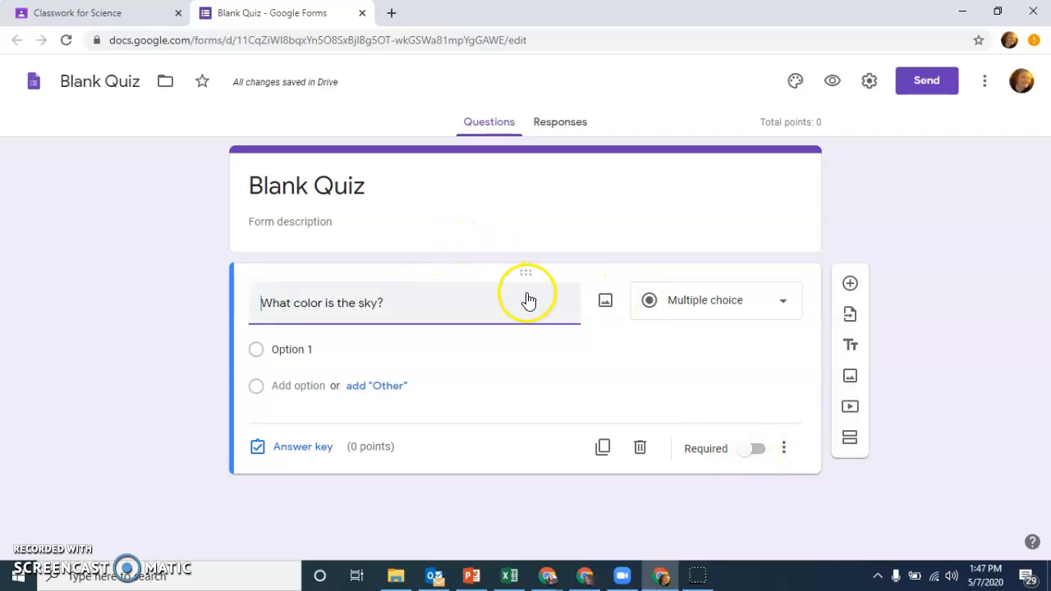
Step: Add the question "What is your name?" above the sky color question and close the quiz form
{"action": "left_click", "coordinate": [850, 283]}
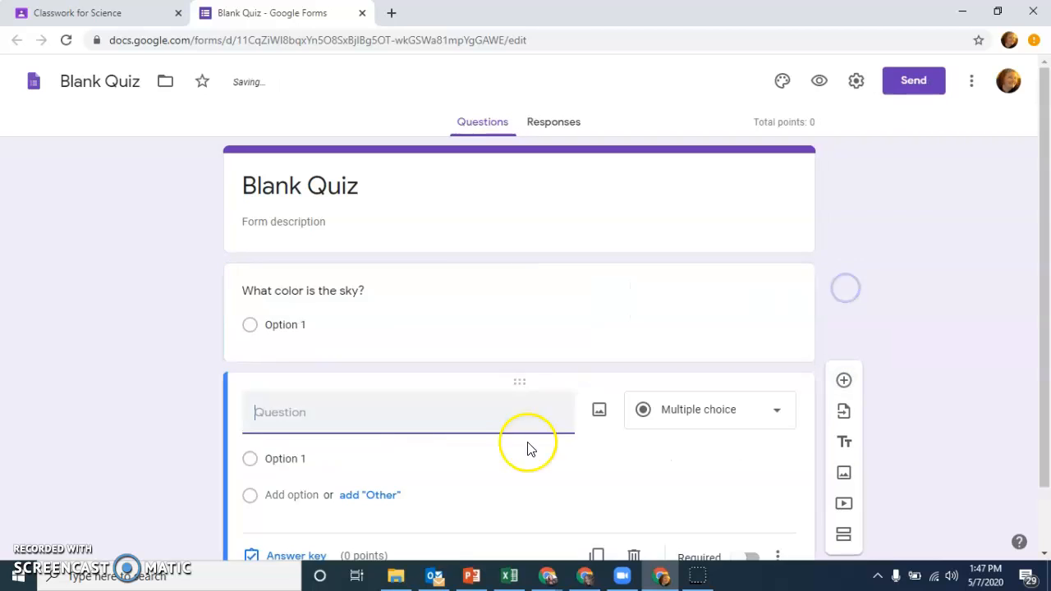
{"action": "left_click_drag", "start_coordinate": [516, 389], "coordinate": [540, 270]}
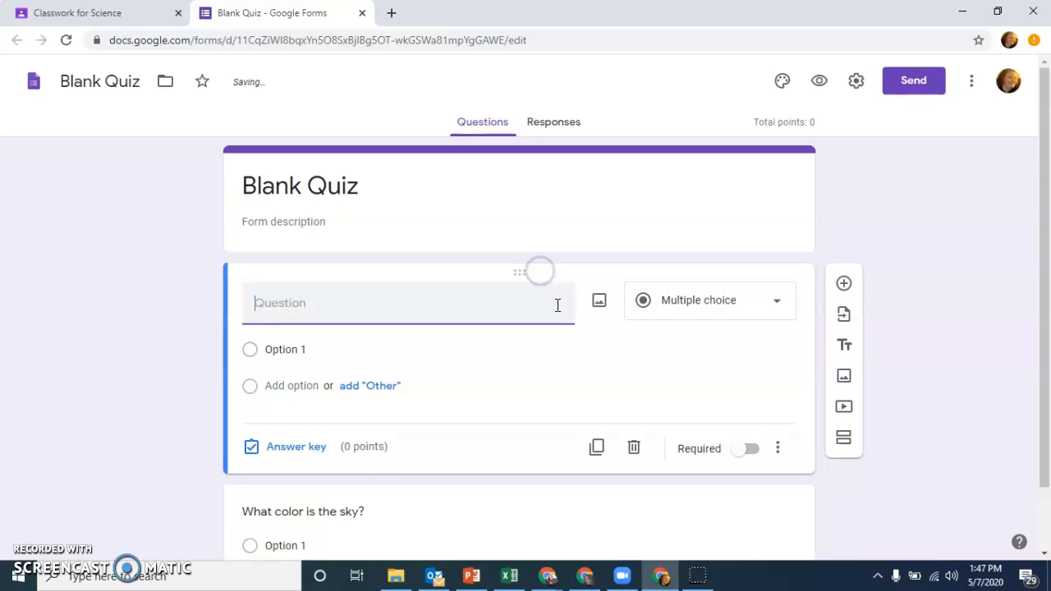
{"action": "type", "text": "What is your name?"}
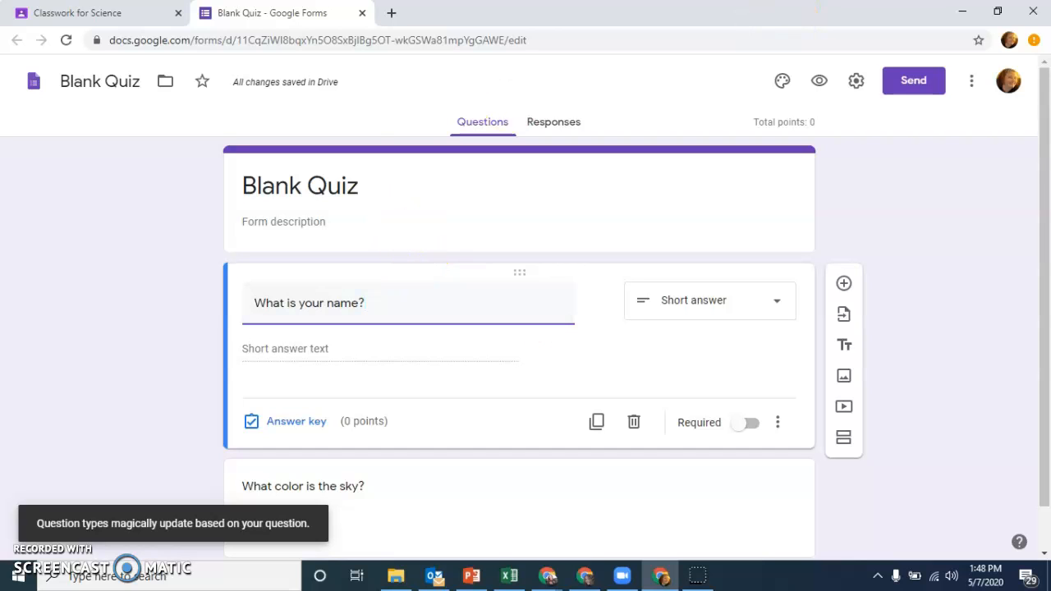
{"action": "left_click", "coordinate": [364, 14]}
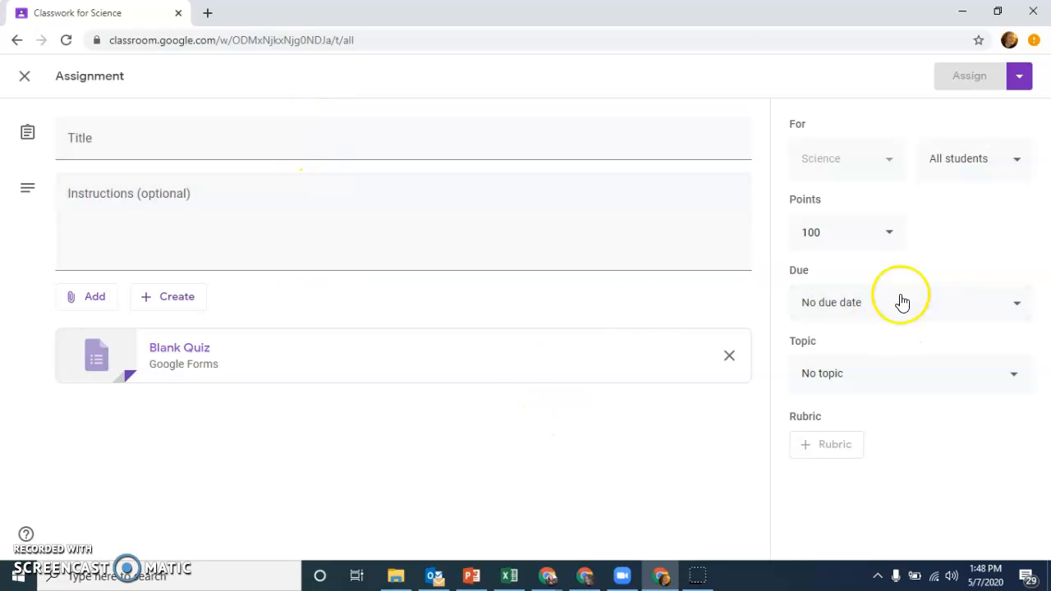
Step: Set the quiz assignment's points to Ungraded and leave the assignment without assigning it
{"action": "left_click", "coordinate": [900, 254]}
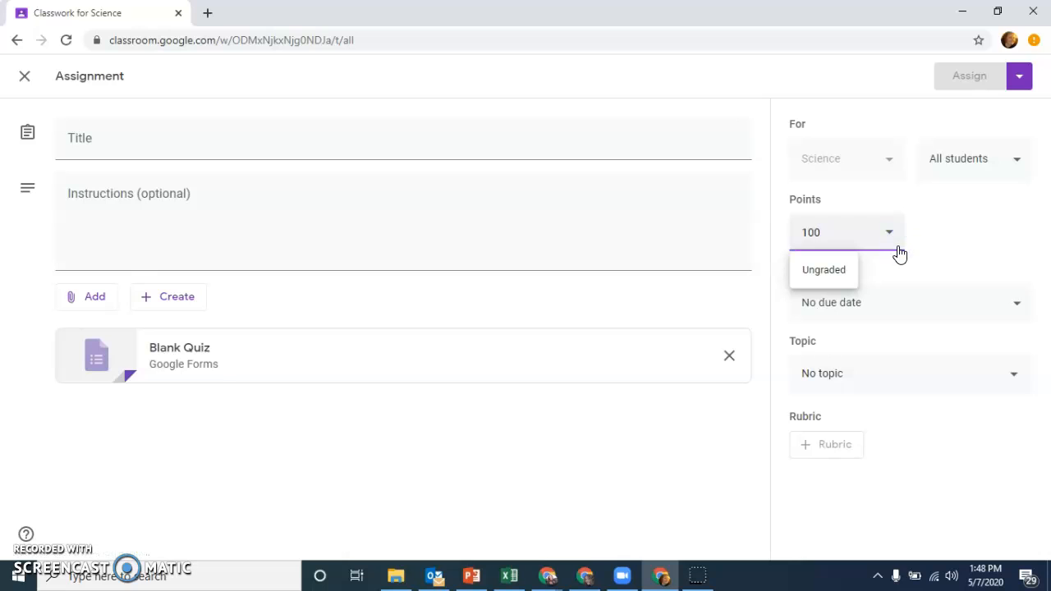
{"action": "left_click", "coordinate": [865, 285]}
{"action": "left_click", "coordinate": [842, 278]}
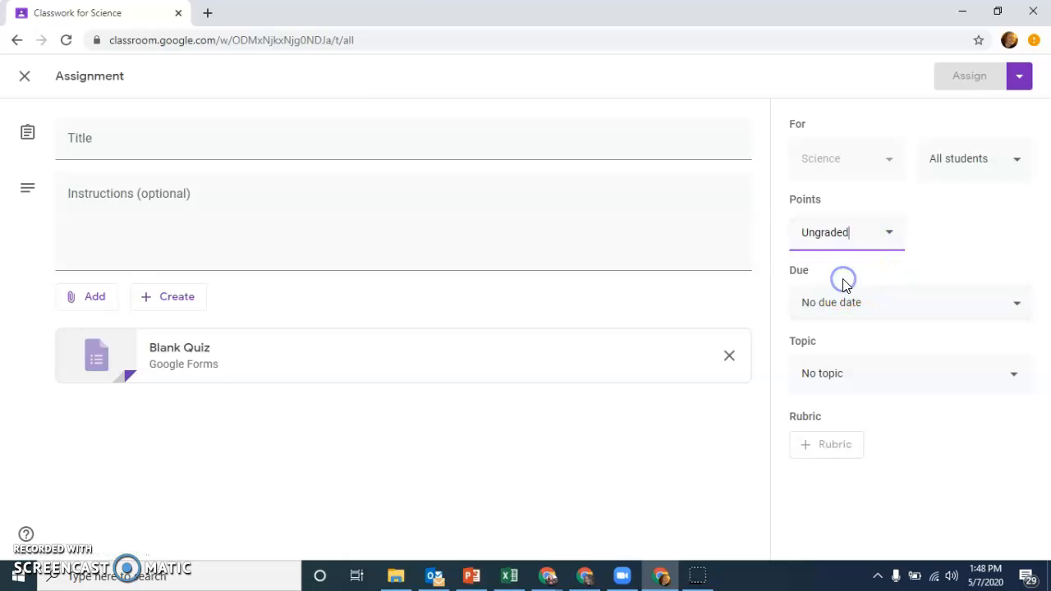
{"action": "left_click", "coordinate": [833, 450]}
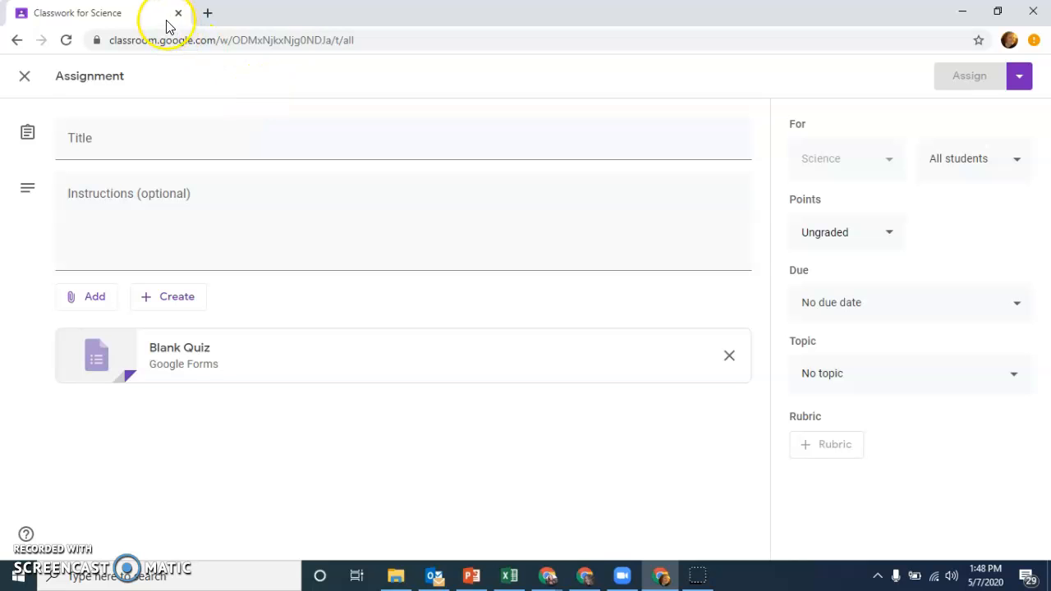
{"action": "left_click", "coordinate": [24, 75]}
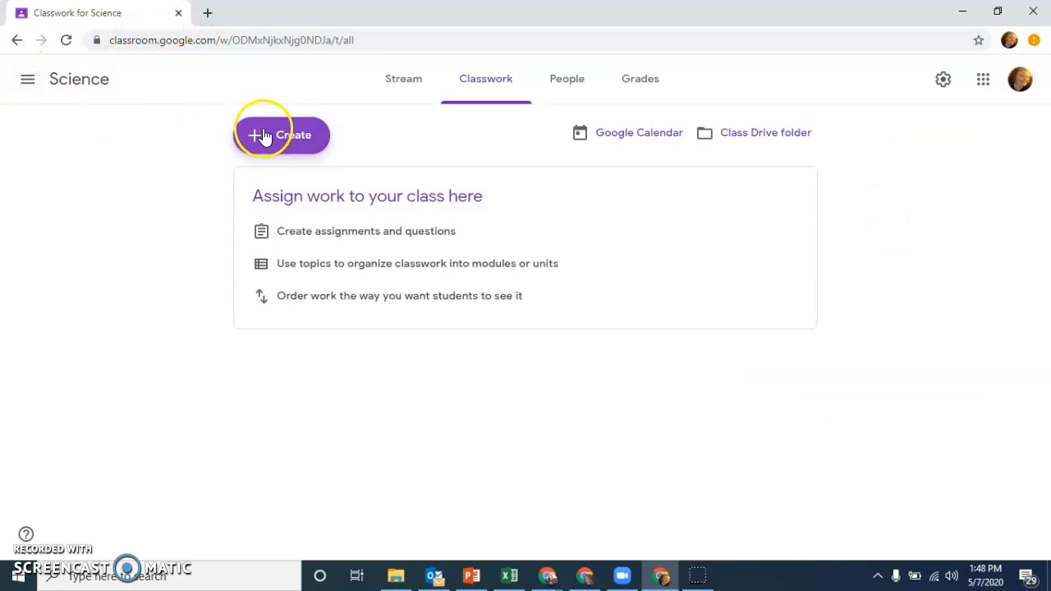
Step: Start a regular assignment and attach the document "The Earth in Space" from My Drive, dismissing the sharing settings tip
{"action": "left_click", "coordinate": [263, 136]}
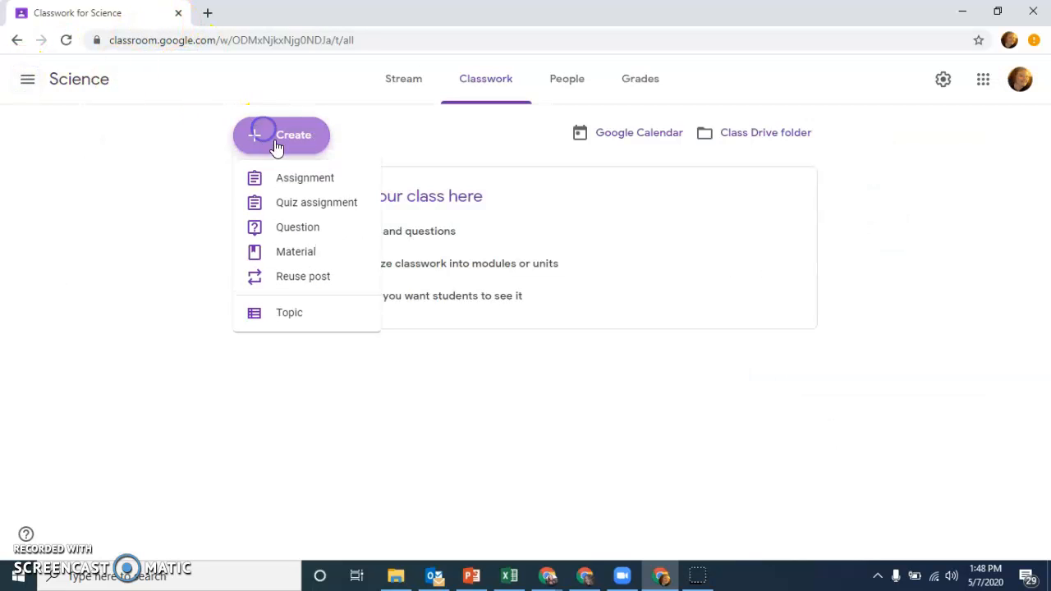
{"action": "left_click", "coordinate": [340, 184]}
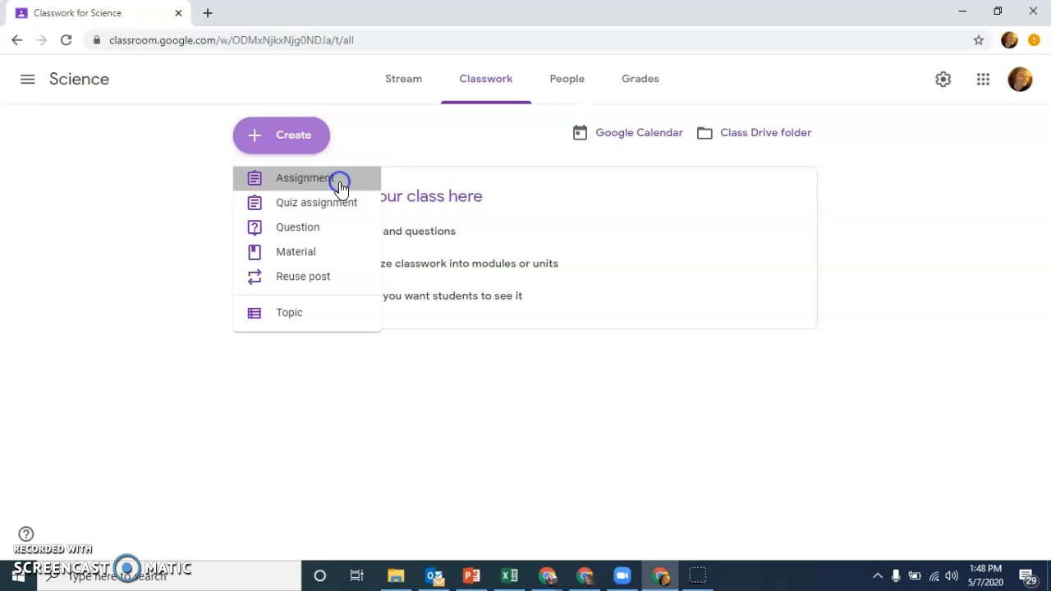
{"action": "left_click", "coordinate": [167, 318]}
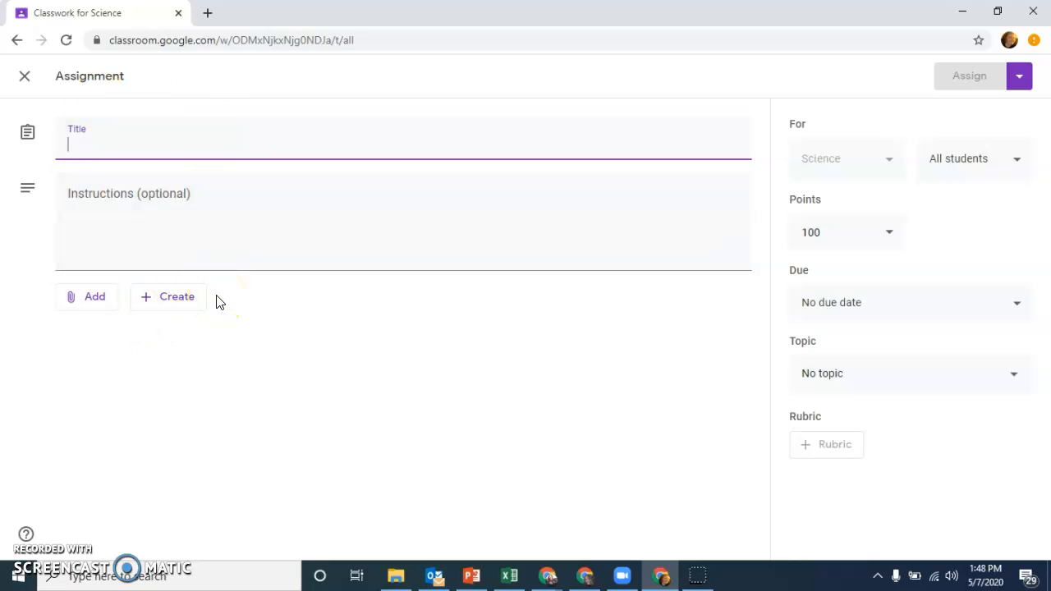
{"action": "left_click", "coordinate": [78, 295]}
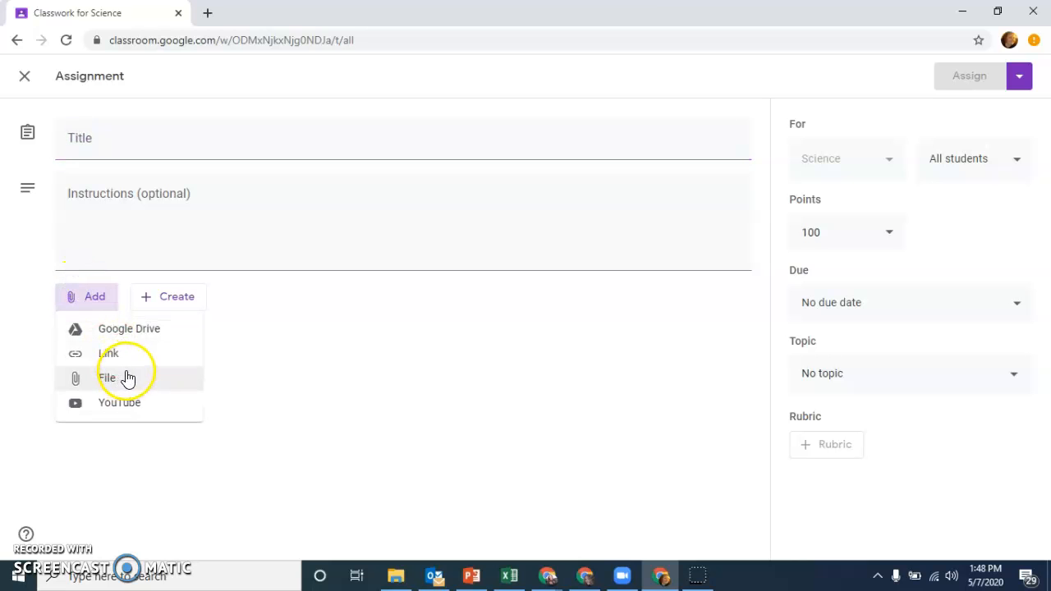
{"action": "left_click", "coordinate": [127, 378]}
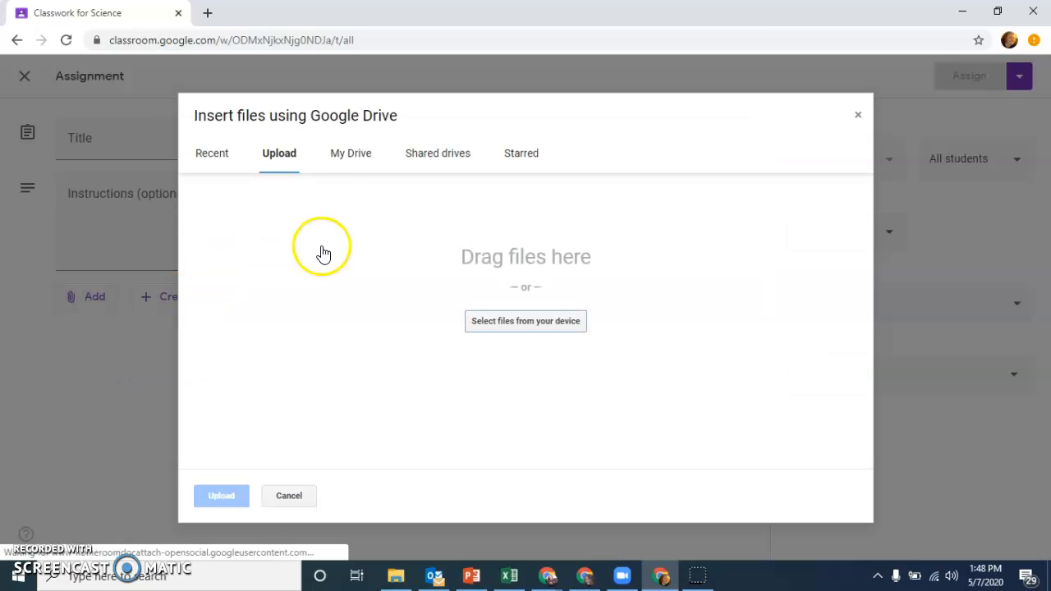
{"action": "left_click", "coordinate": [349, 157]}
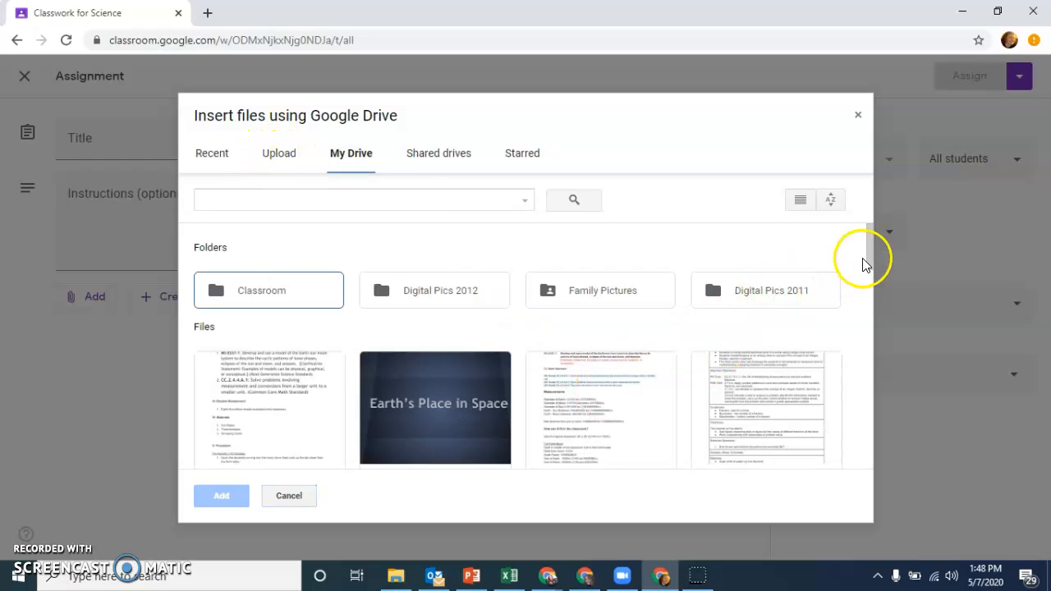
{"action": "scroll", "coordinate": [864, 265], "scroll_direction": "down", "scroll_amount": 2}
{"action": "double_click", "coordinate": [265, 316]}
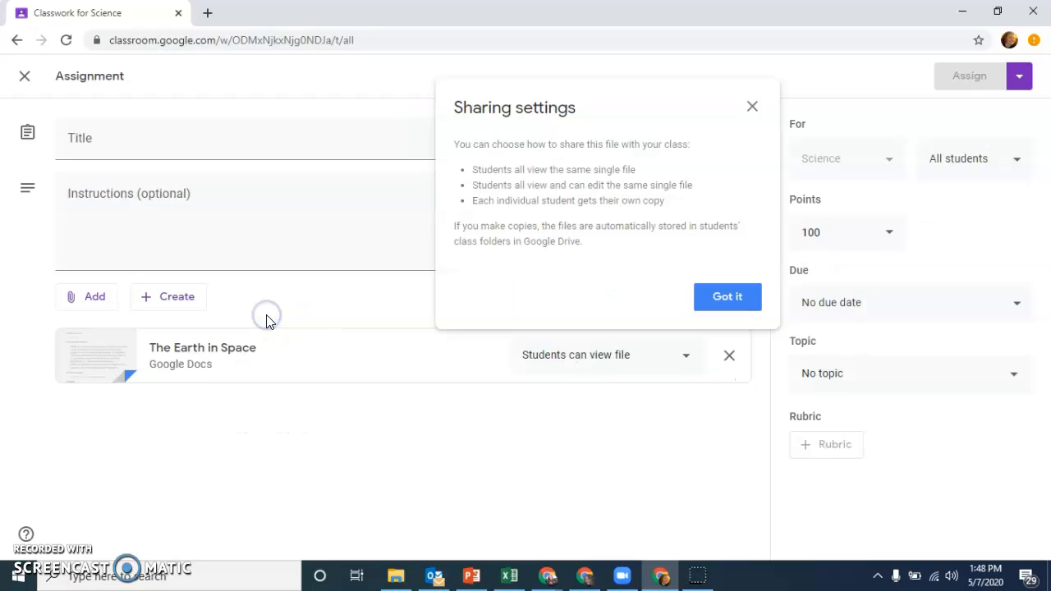
{"action": "left_click", "coordinate": [749, 306]}
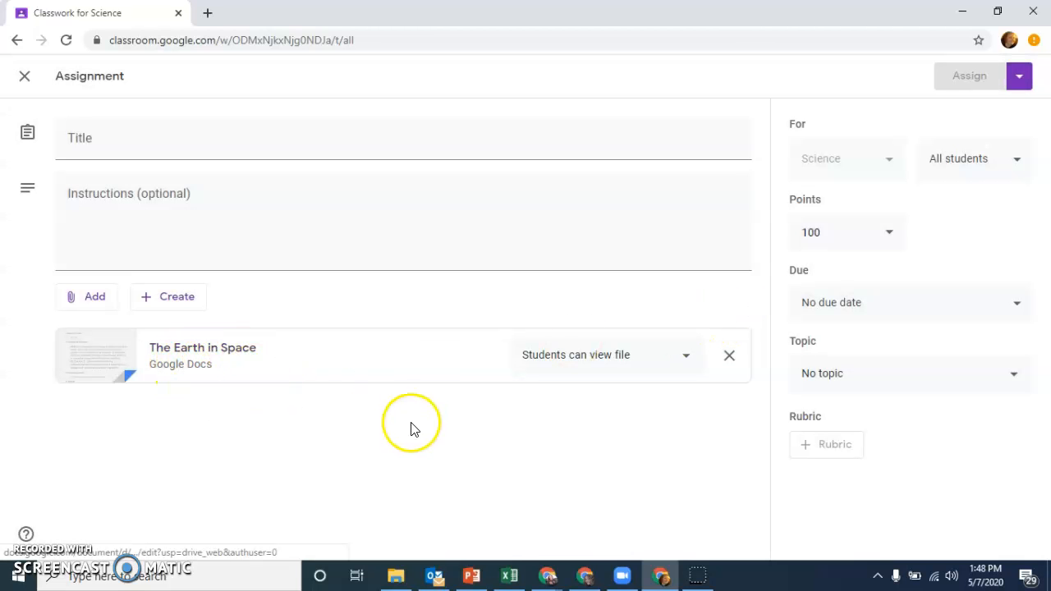
Step: Examine the student access choices for the attached document and the assignment's options for assigning, scheduling or saving a draft
{"action": "left_click", "coordinate": [695, 365]}
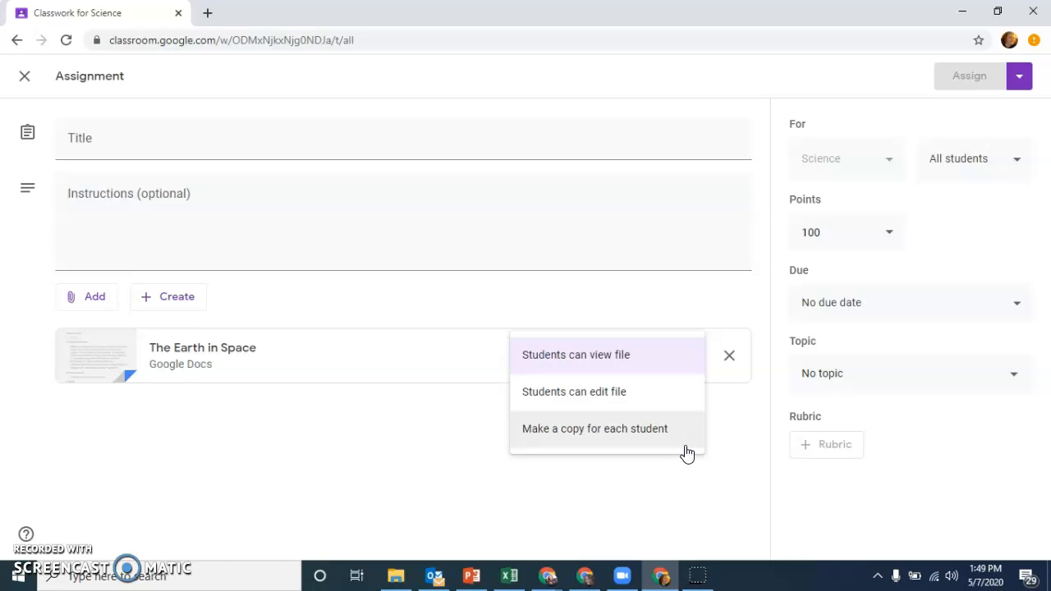
{"action": "left_click", "coordinate": [1026, 87]}
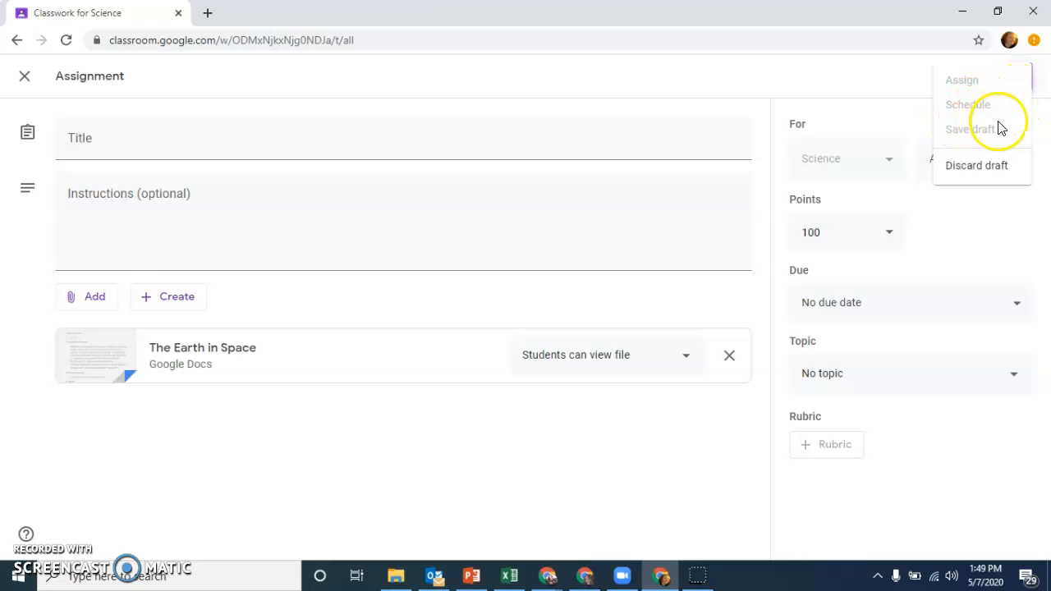
Step: Leave the assignment form without assigning it, and view a blank material post form before closing it
{"action": "left_click", "coordinate": [845, 76]}
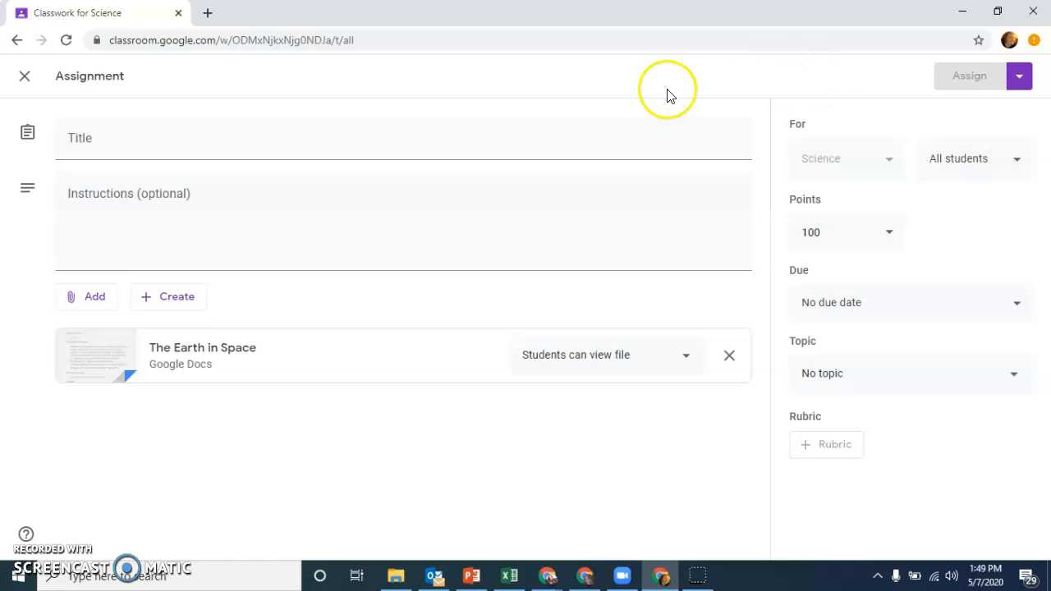
{"action": "left_click", "coordinate": [25, 76]}
{"action": "left_click", "coordinate": [305, 140]}
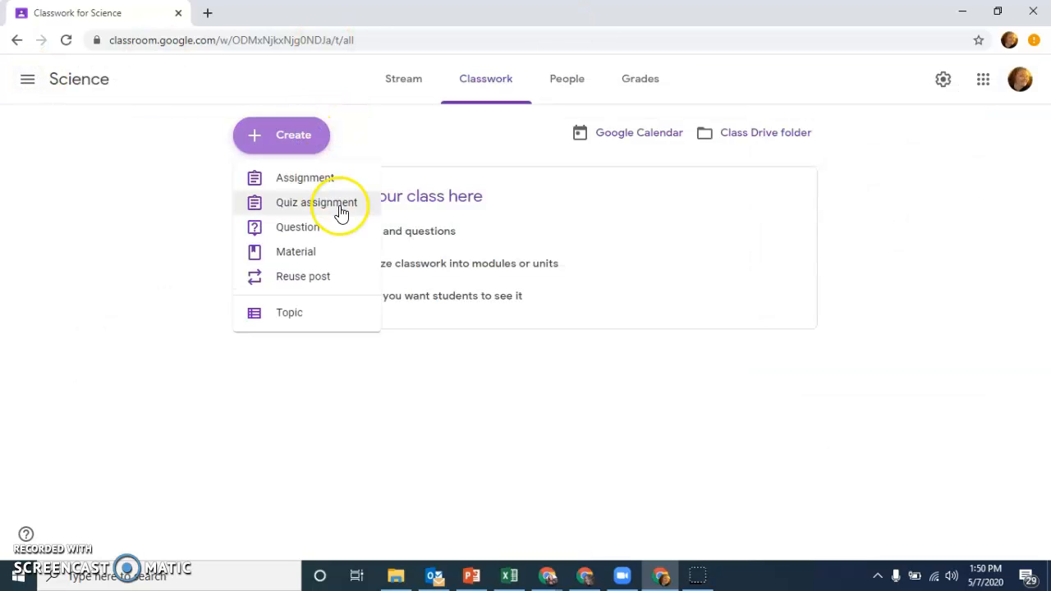
{"action": "left_click", "coordinate": [343, 255]}
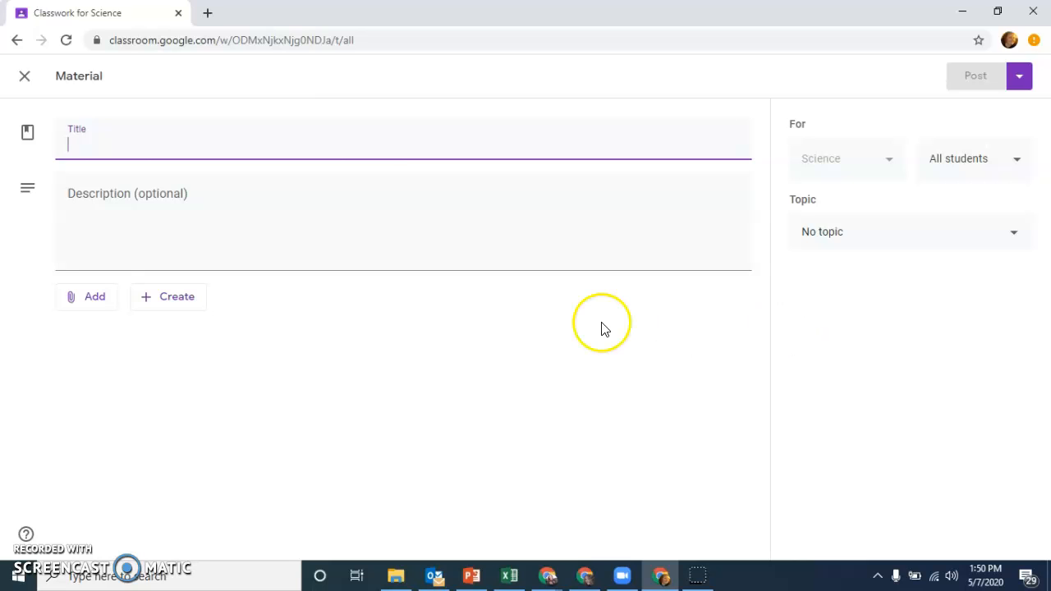
{"action": "left_click", "coordinate": [36, 82]}
Step: Switch to the Chrome window with the shared drives and open Google Classroom's class list in a new tab
{"action": "left_click", "coordinate": [299, 138]}
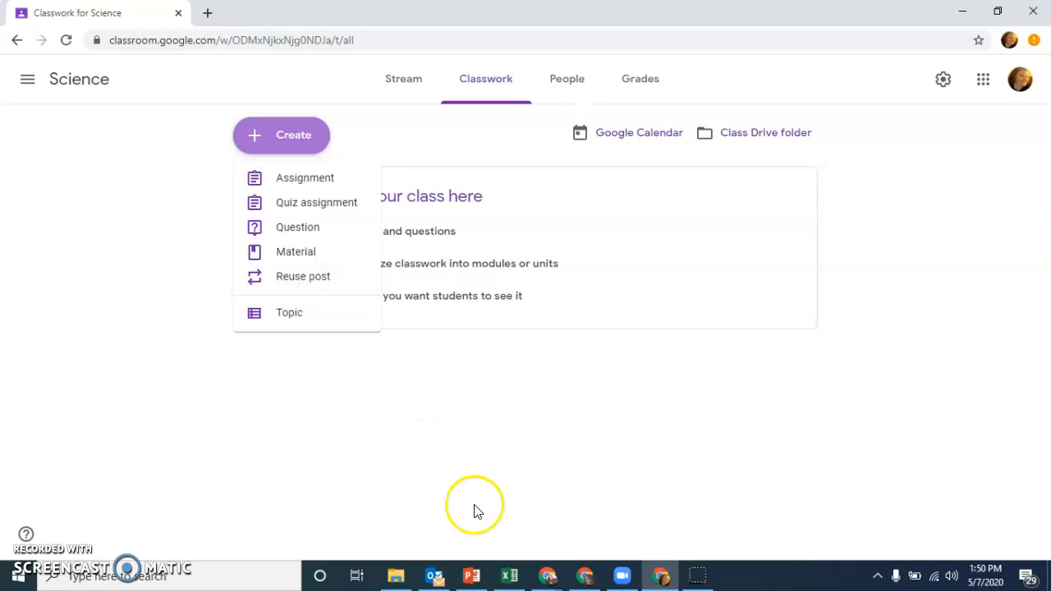
{"action": "left_click", "coordinate": [549, 574]}
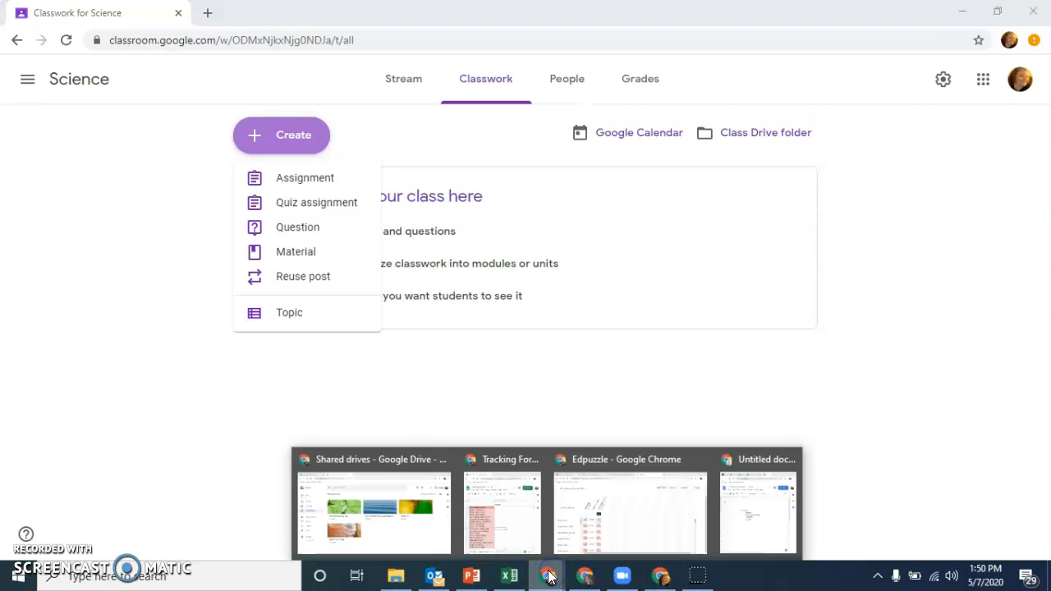
{"action": "left_click", "coordinate": [422, 512]}
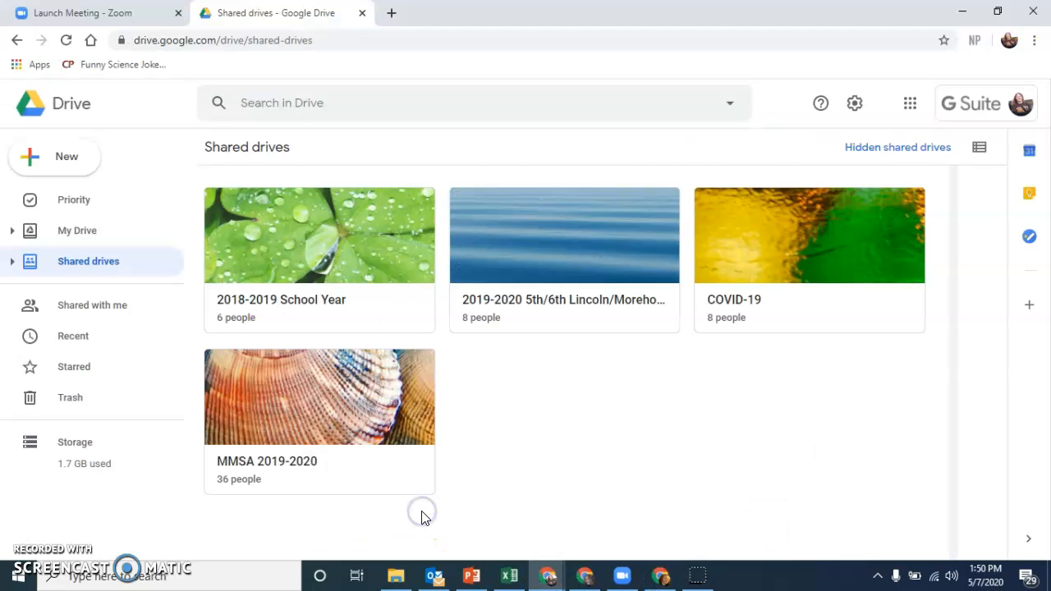
{"action": "left_click", "coordinate": [396, 18]}
{"action": "type", "text": "c"}
{"action": "key", "text": "Return"}
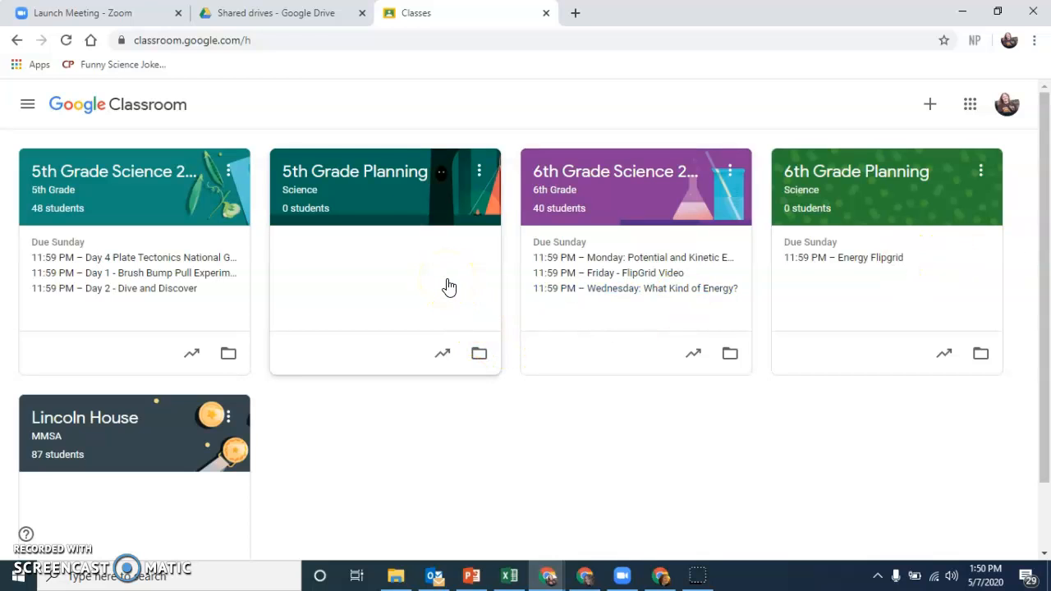
Step: Open the 5th Grade Planning class and look through its classwork under Plate Tectonics 2020
{"action": "left_click", "coordinate": [403, 181]}
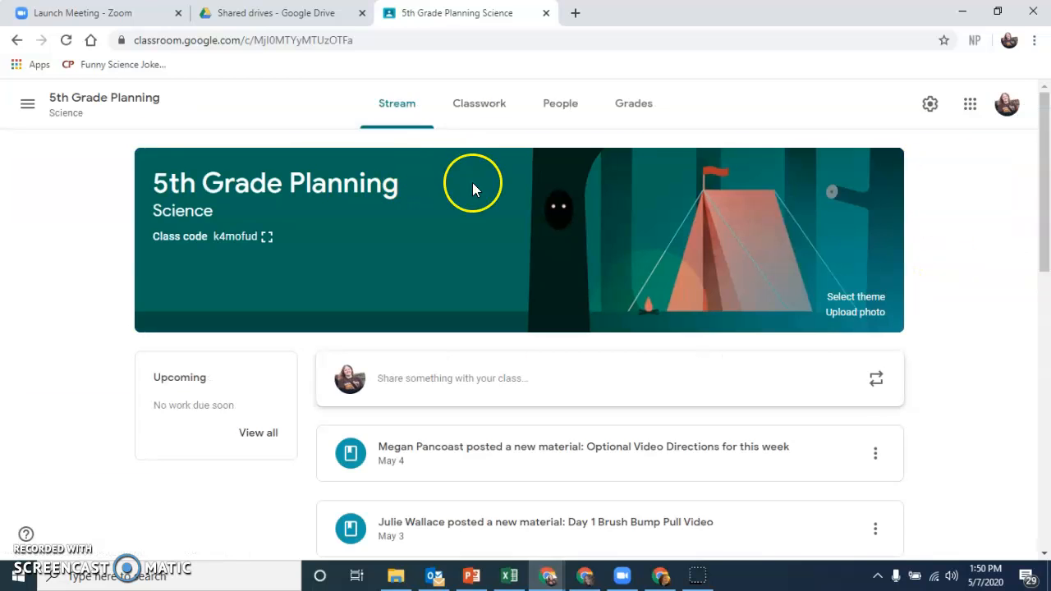
{"action": "left_click", "coordinate": [456, 103]}
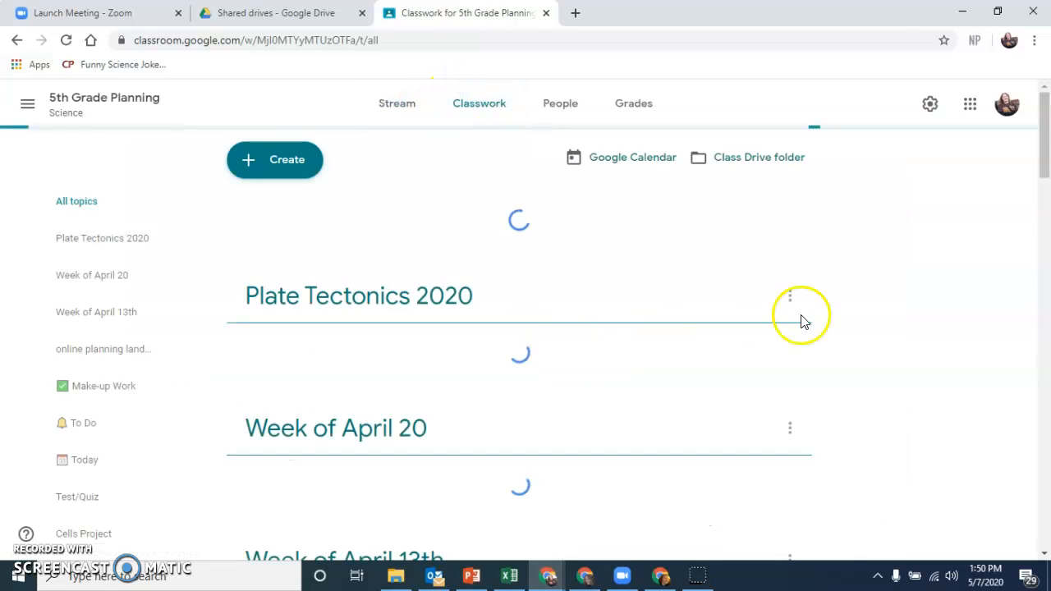
{"action": "mouse_move", "coordinate": [1043, 137]}
{"action": "left_mouse_down"}
{"action": "mouse_move", "coordinate": [1046, 335]}
{"action": "mouse_move", "coordinate": [1044, 139]}
{"action": "left_mouse_up"}
Step: Go to the 5th Grade Science 2019-2020 class and show its classwork
{"action": "left_click", "coordinate": [28, 103]}
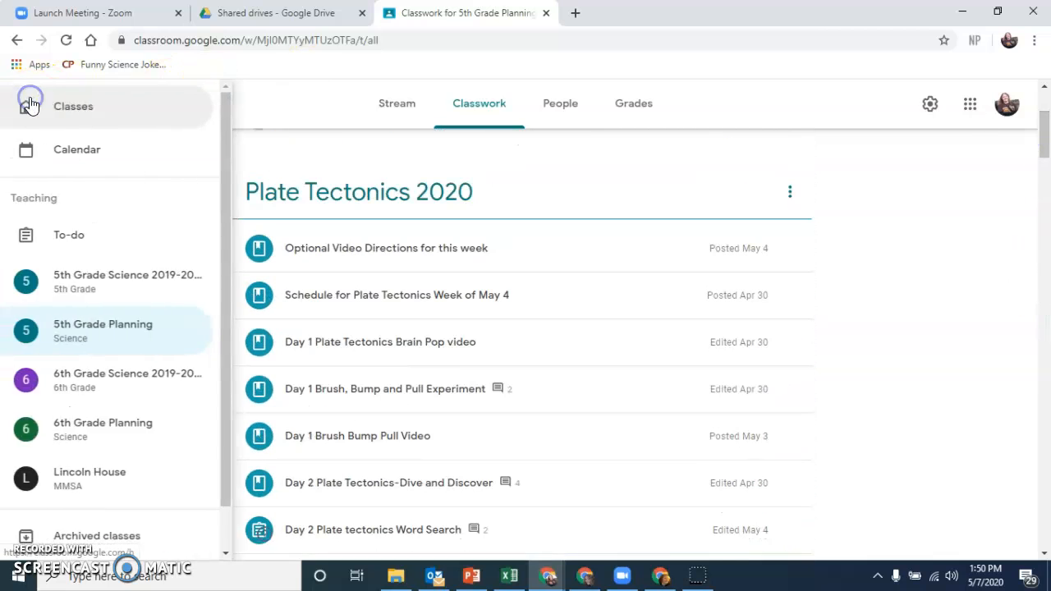
{"action": "left_click", "coordinate": [129, 300]}
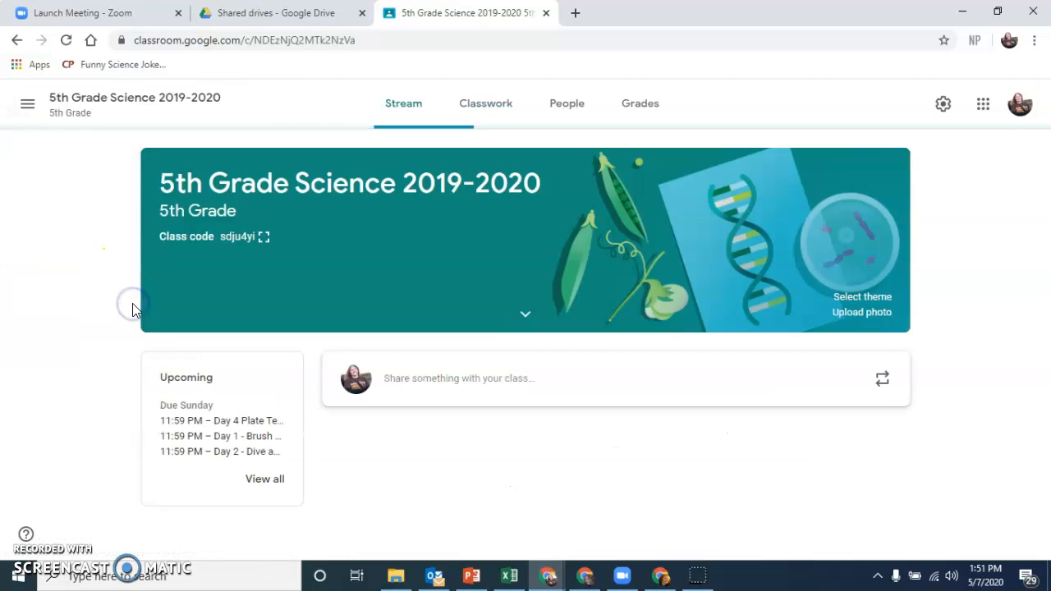
{"action": "left_click", "coordinate": [477, 107]}
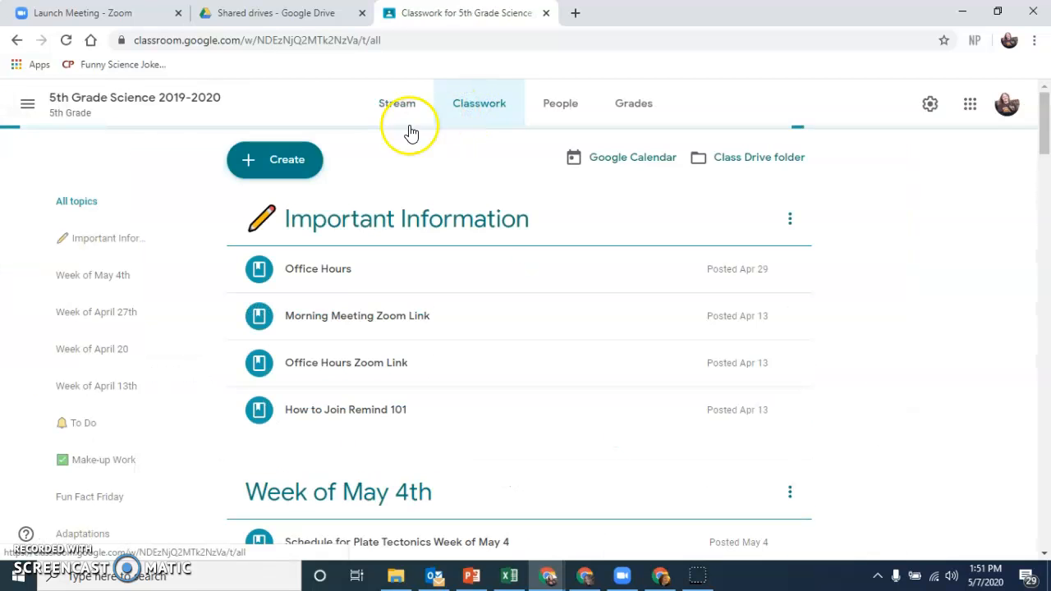
Step: Review the posts available for reuse from the 5th Grade Planning Science class, leaving without reusing any
{"action": "left_click", "coordinate": [314, 172]}
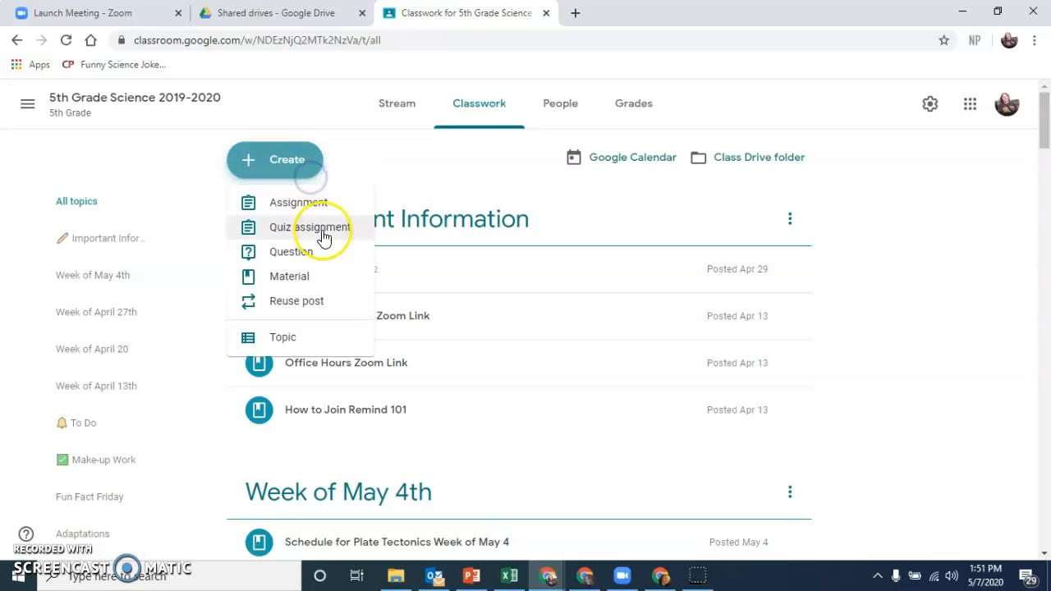
{"action": "left_click", "coordinate": [348, 300]}
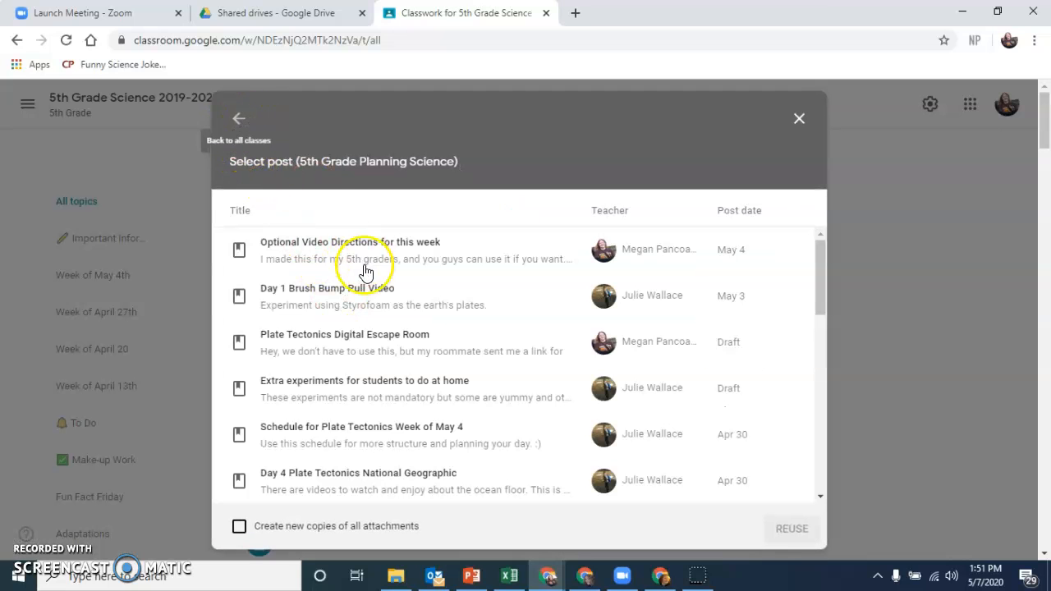
{"action": "mouse_move", "coordinate": [821, 248]}
{"action": "left_mouse_down"}
{"action": "mouse_move", "coordinate": [819, 448]}
{"action": "mouse_move", "coordinate": [812, 286]}
{"action": "left_mouse_up"}
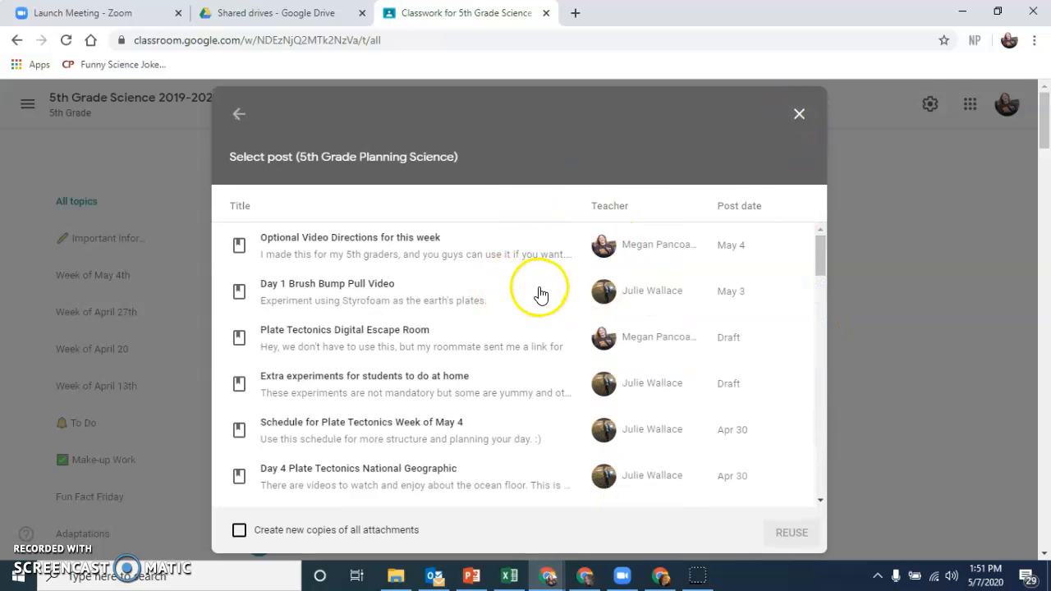
{"action": "left_click", "coordinate": [799, 115]}
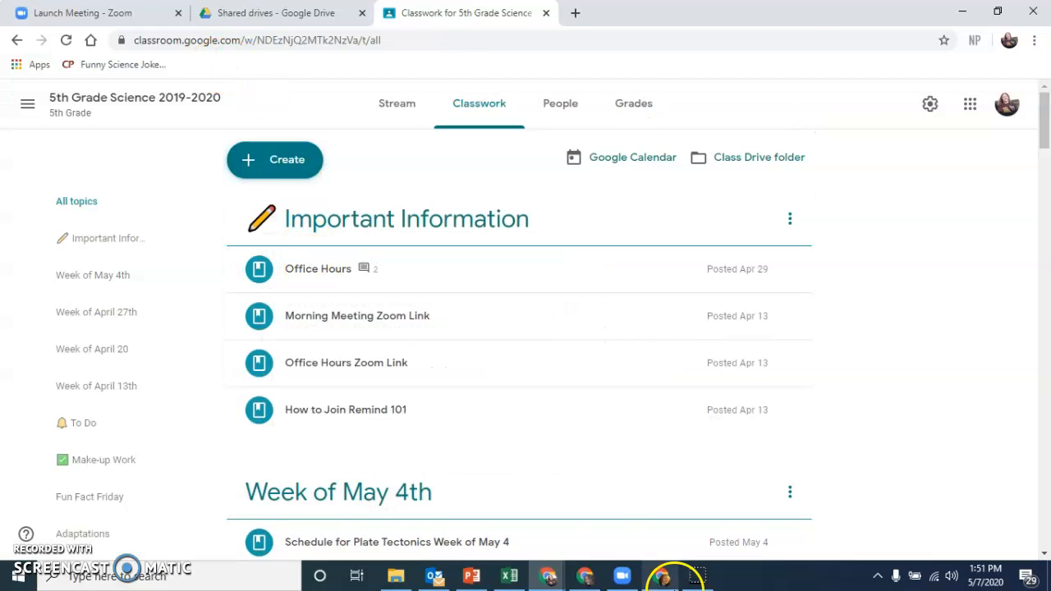
Step: View the 2018-2019 School Year shared drive and its form for adding members, cancel it and return to the shared drives list
{"action": "left_click", "coordinate": [276, 13]}
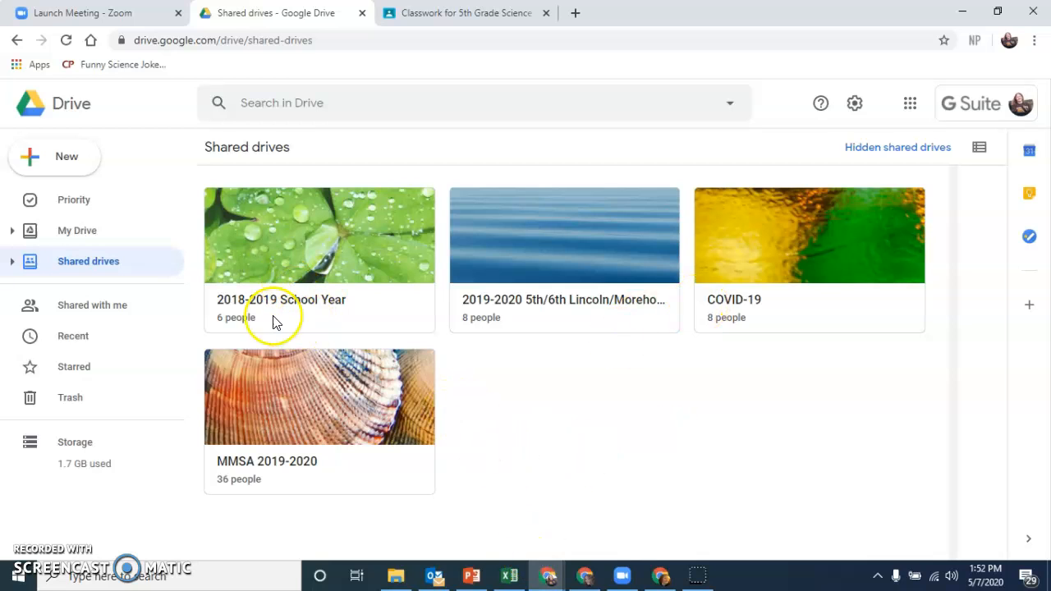
{"action": "double_click", "coordinate": [319, 323]}
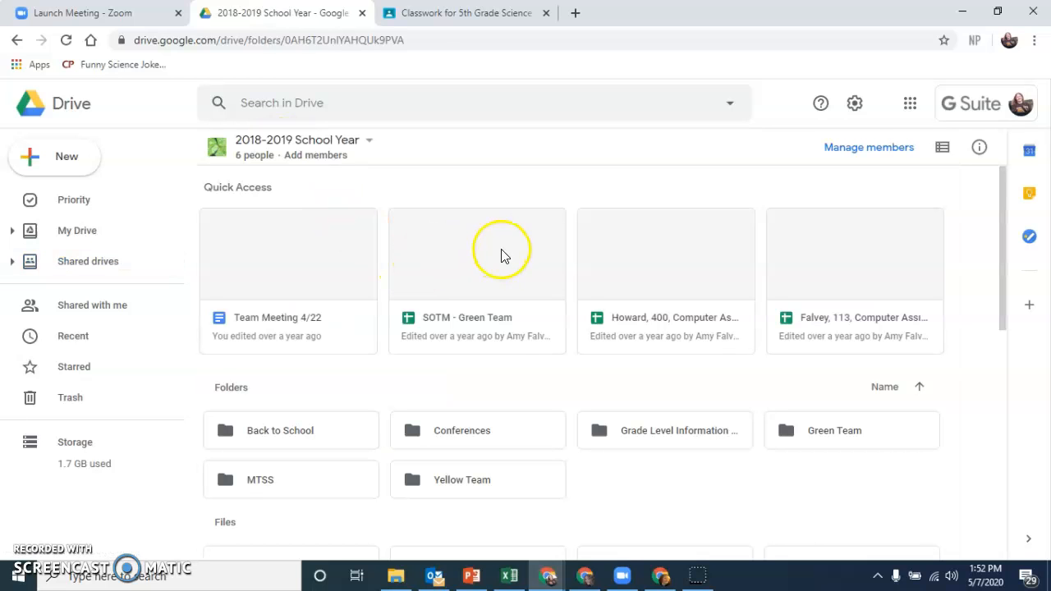
{"action": "left_click", "coordinate": [333, 161]}
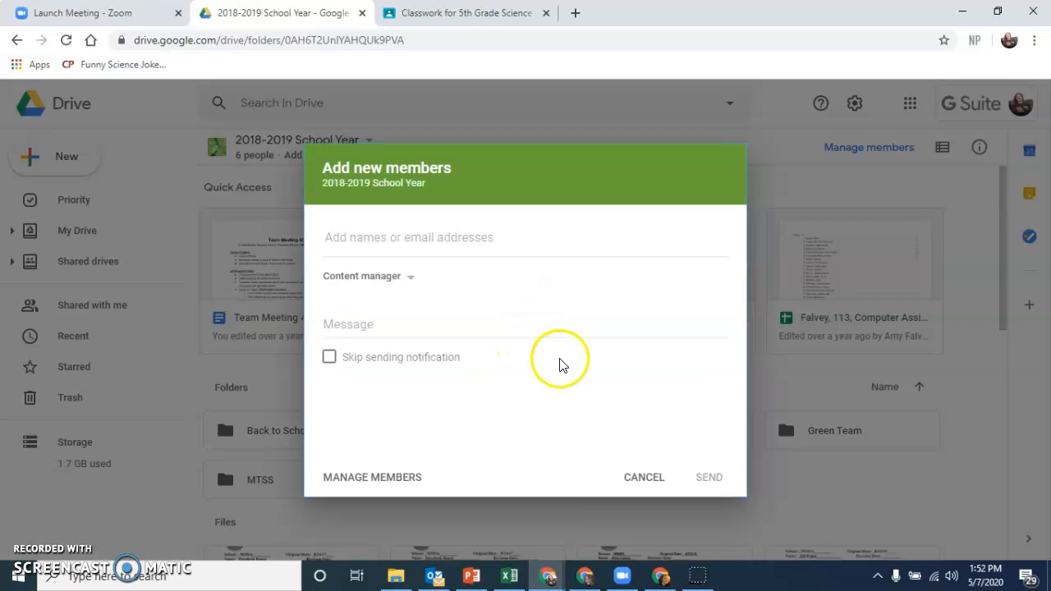
{"action": "left_click", "coordinate": [644, 477]}
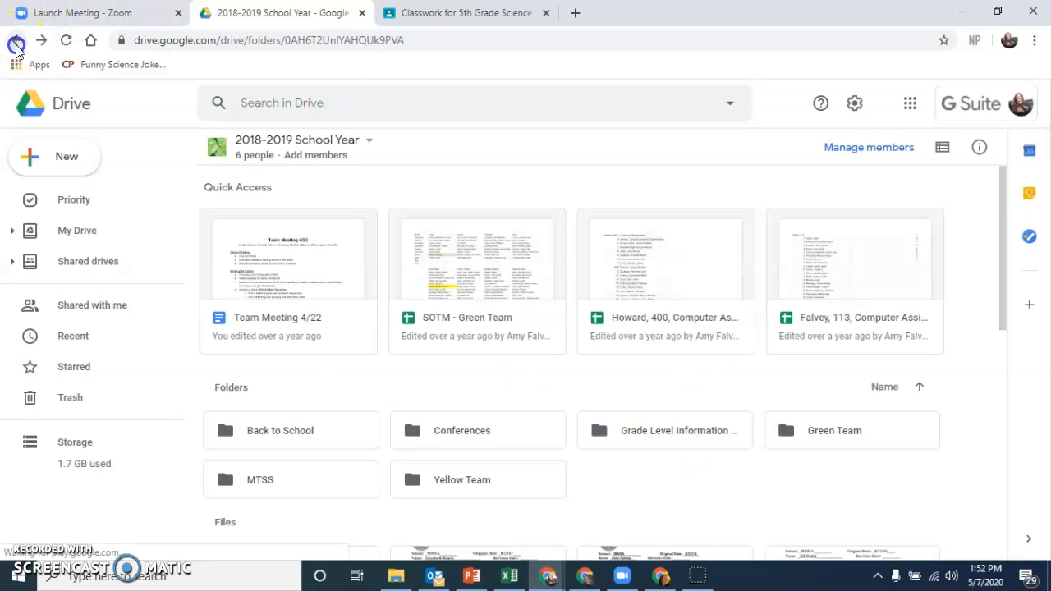
{"action": "left_click", "coordinate": [17, 41]}
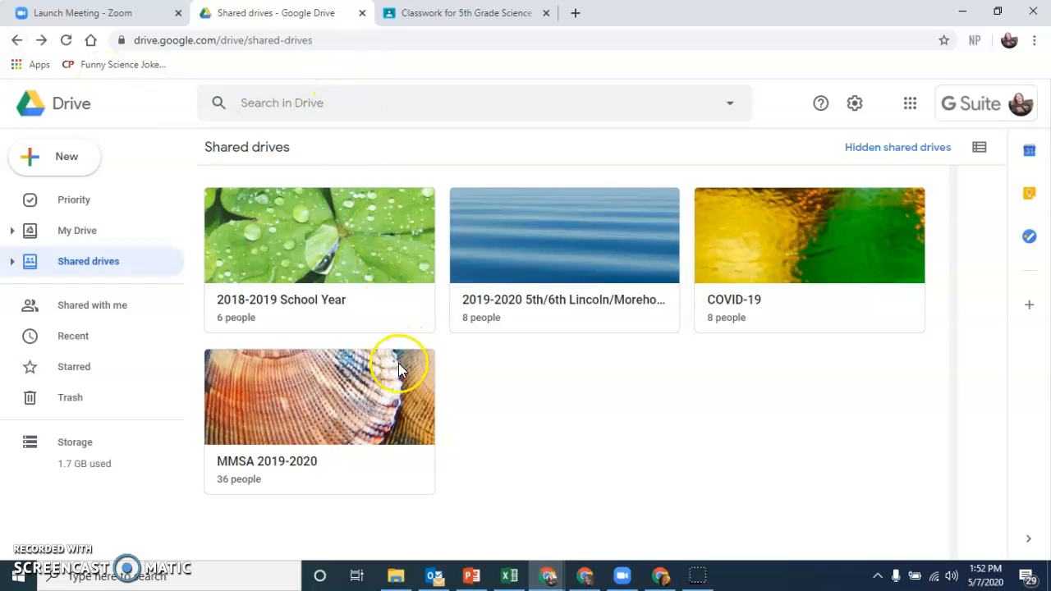
Step: Make a copy of the document "Team Meeting 4/22" in the 2018-2019 School Year shared drive
{"action": "left_click", "coordinate": [391, 300]}
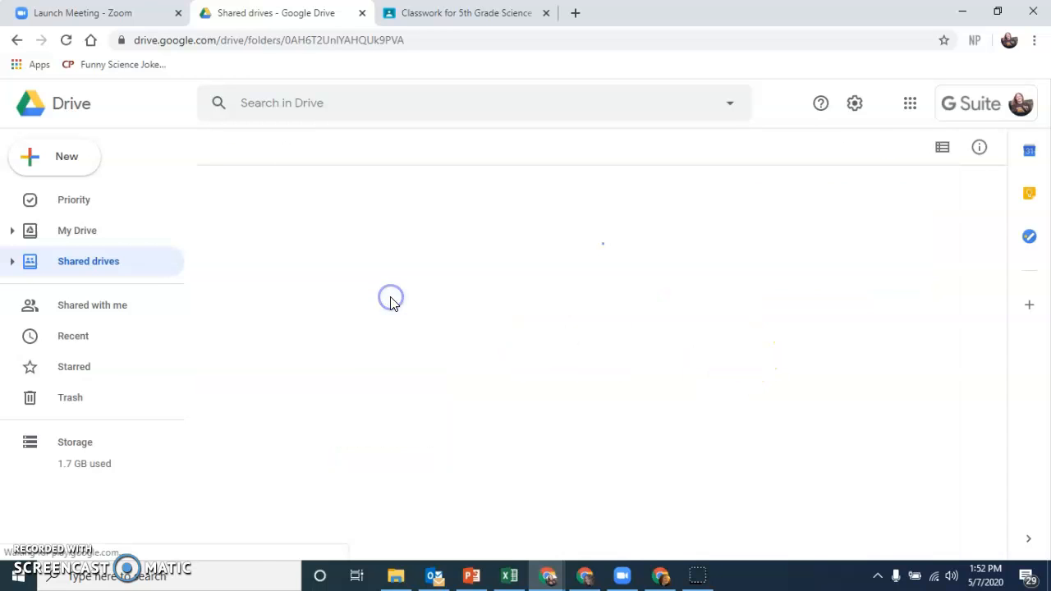
{"action": "right_click", "coordinate": [327, 320]}
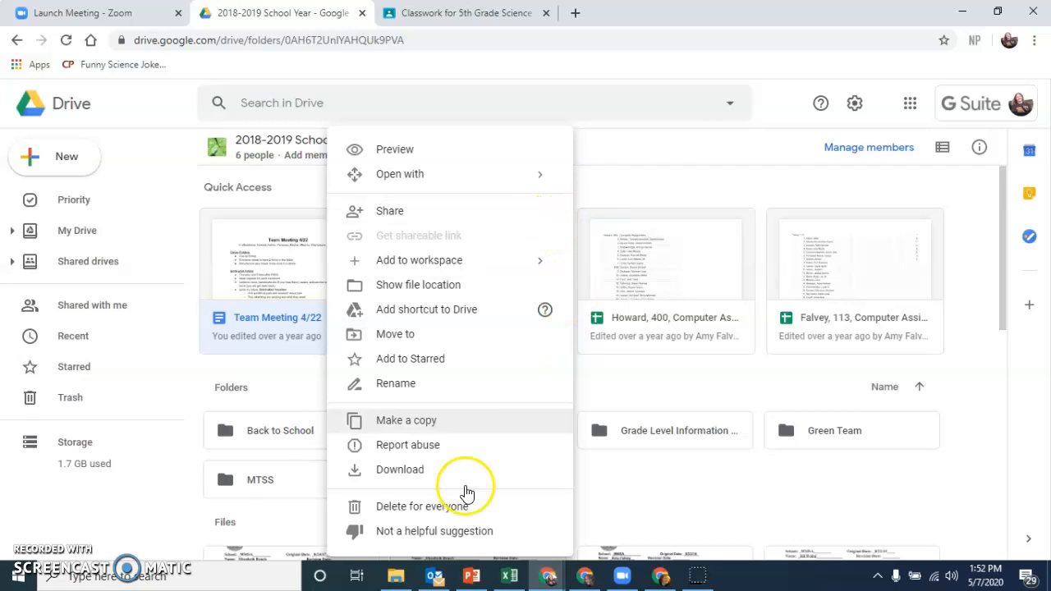
{"action": "left_click", "coordinate": [457, 422]}
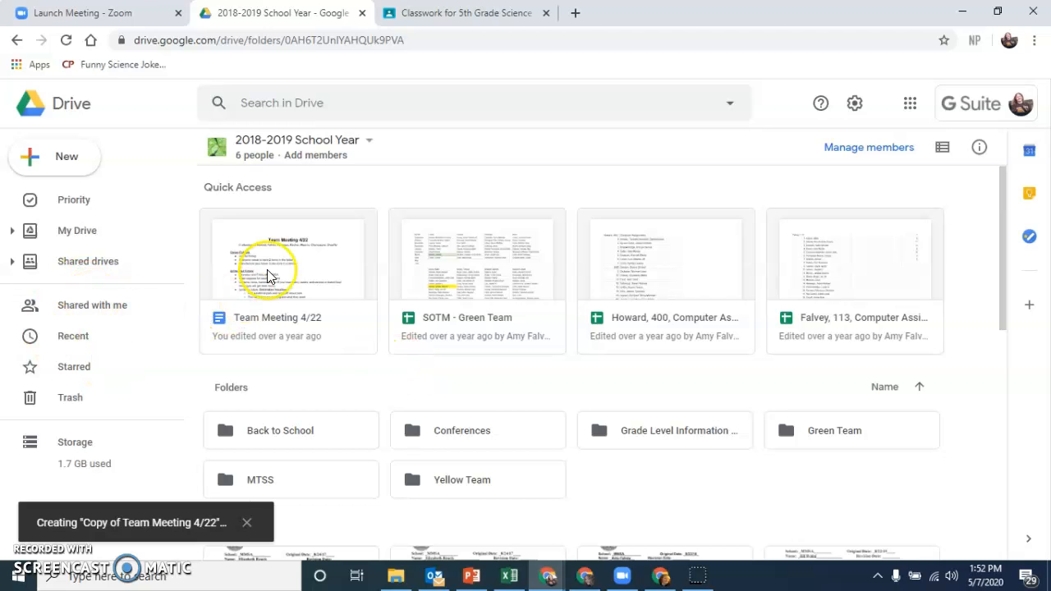
Step: Leave the shared drive and look for the copied document in My Drive and among the Priority files
{"action": "left_click", "coordinate": [19, 43]}
{"action": "left_click", "coordinate": [20, 43]}
{"action": "left_click", "coordinate": [20, 43]}
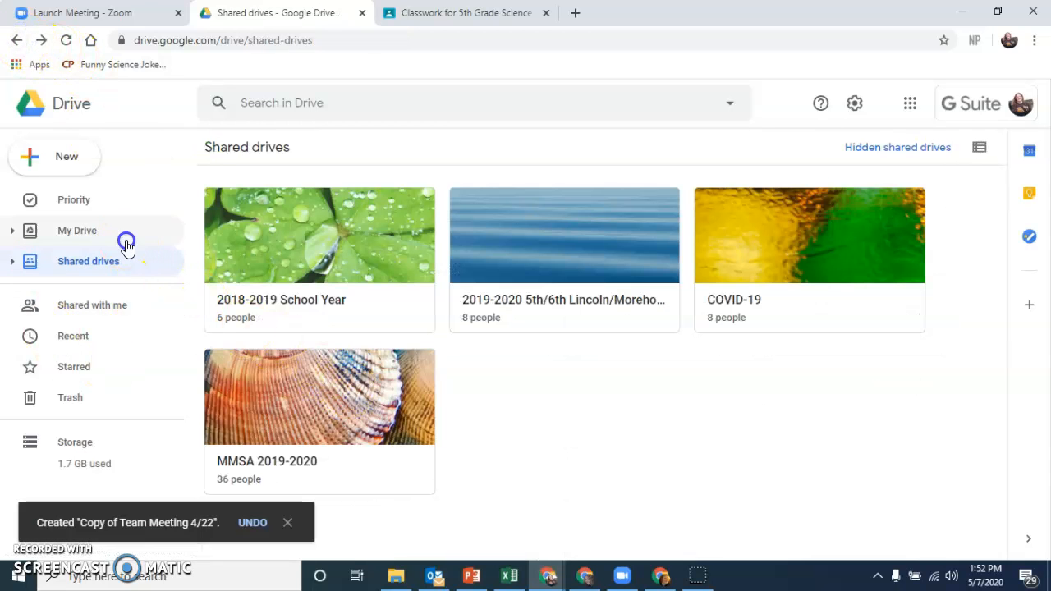
{"action": "left_click", "coordinate": [125, 238]}
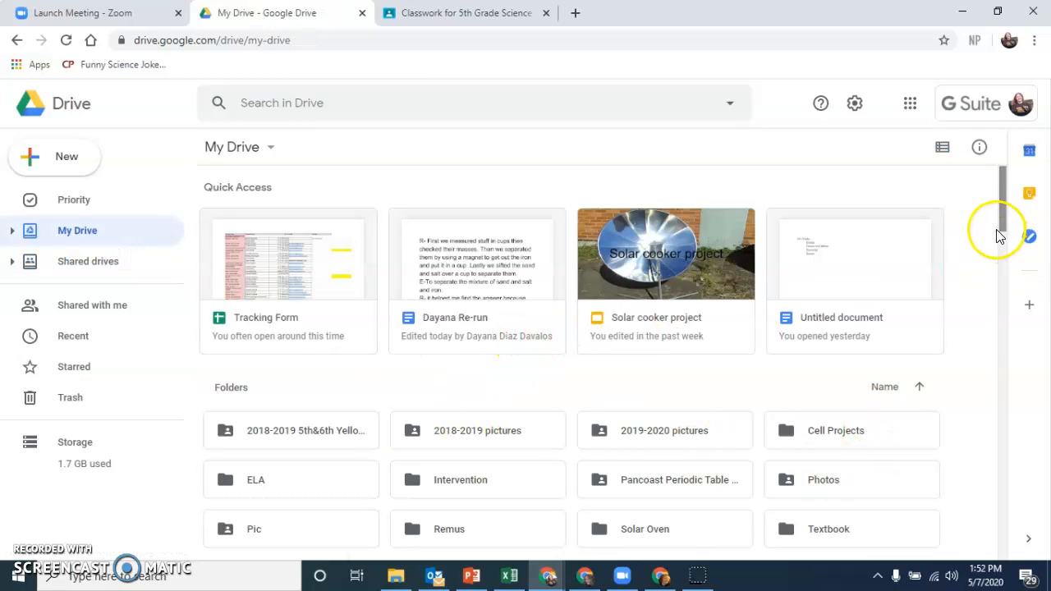
{"action": "left_click", "coordinate": [86, 206]}
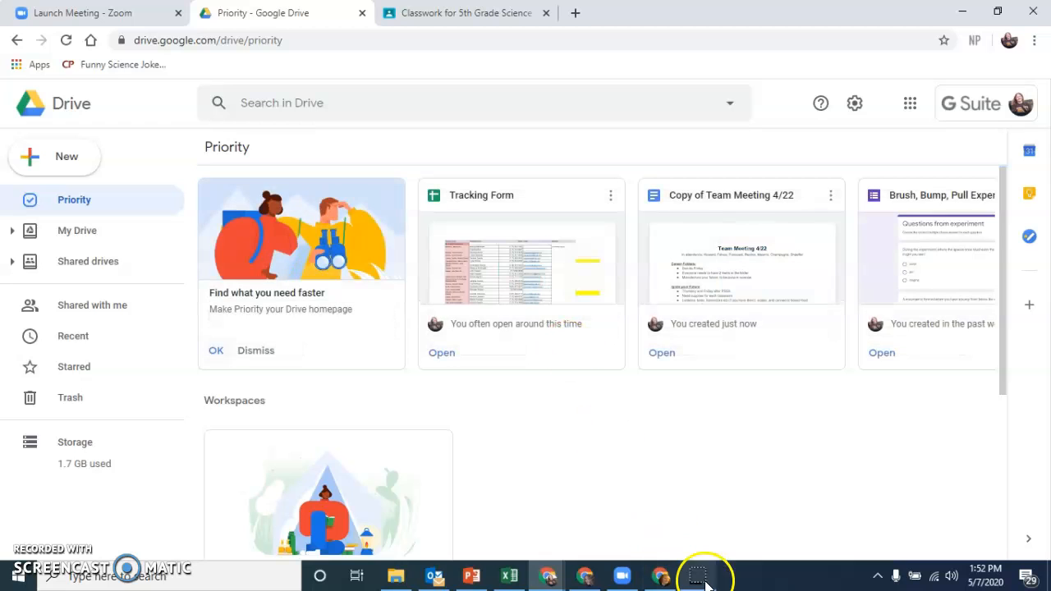
Step: Return to the Science class window and add a classwork topic named "To Do"
{"action": "left_click", "coordinate": [663, 574]}
{"action": "left_click", "coordinate": [358, 366]}
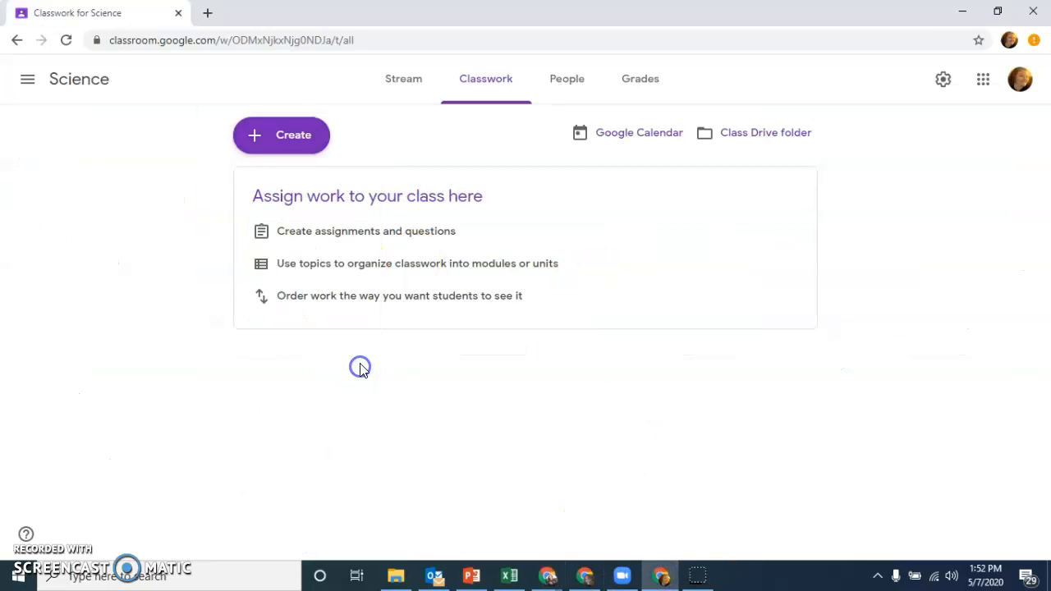
{"action": "left_click", "coordinate": [317, 144]}
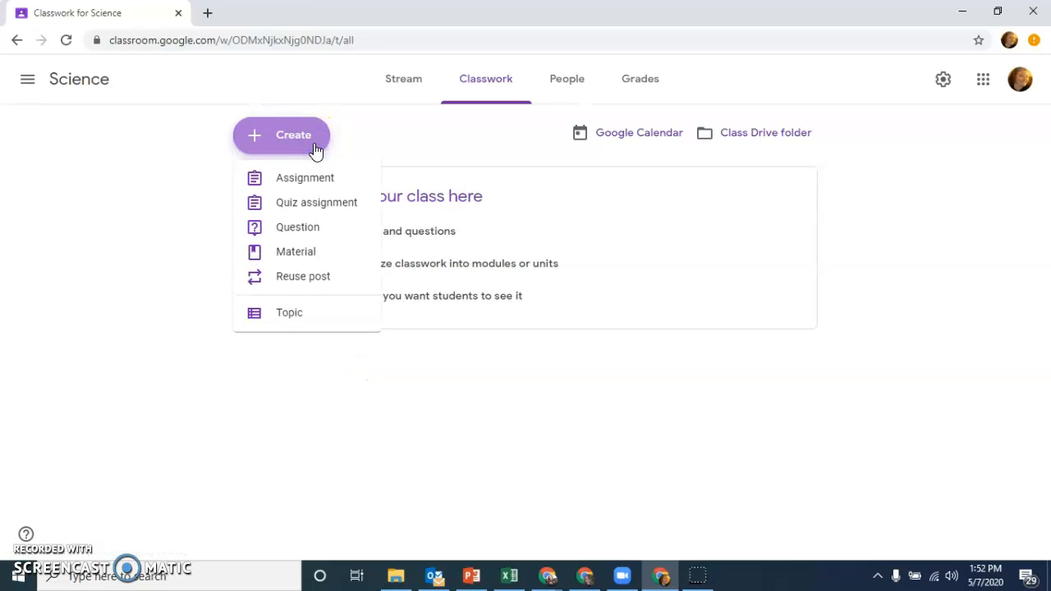
{"action": "left_click", "coordinate": [280, 327]}
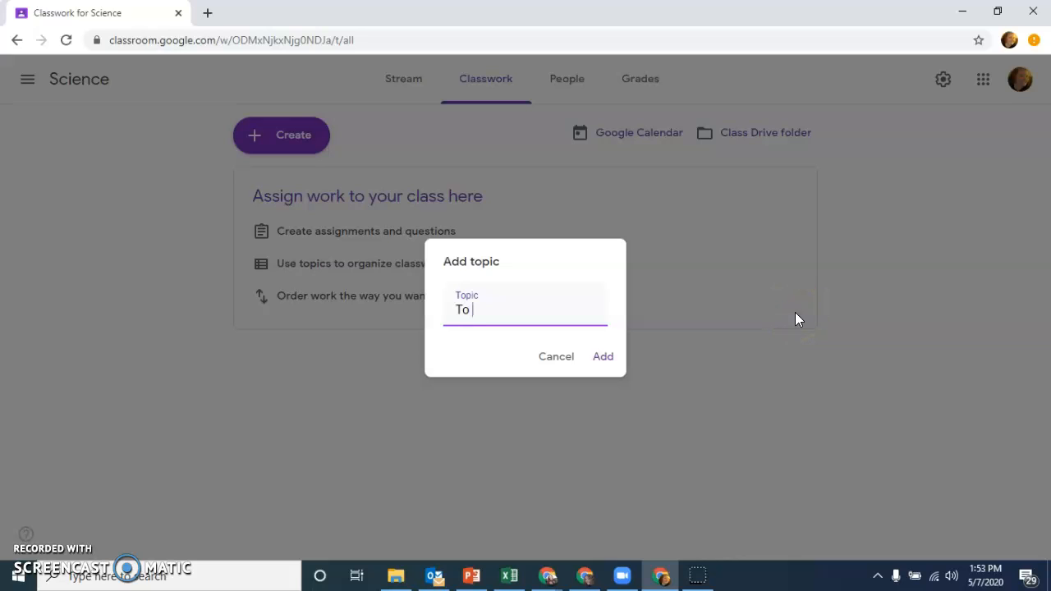
{"action": "left_click", "coordinate": [594, 360]}
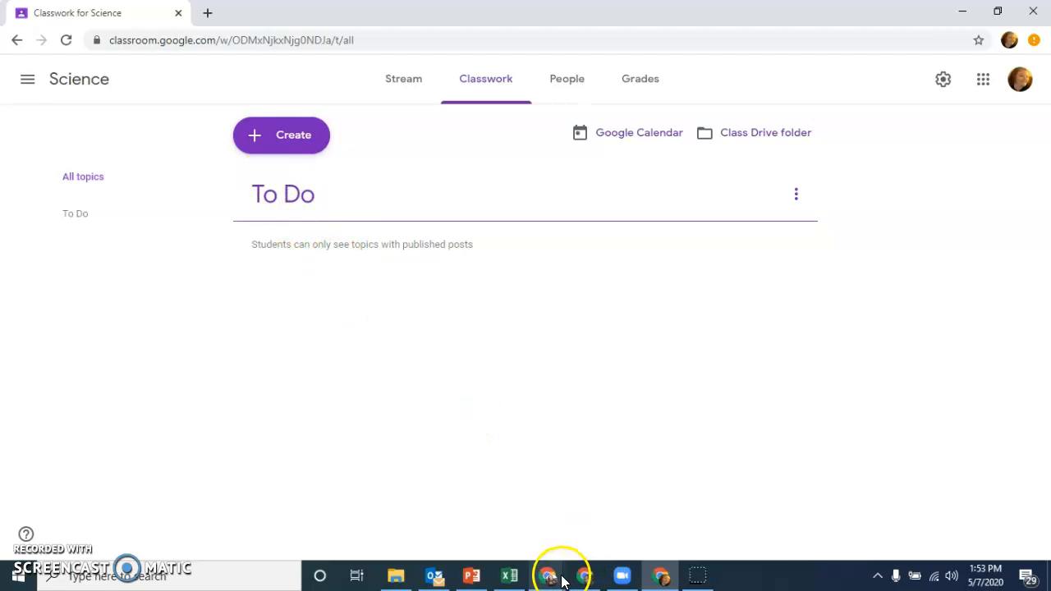
Step: Switch to the window with the Edpuzzle gradebook and view the topics in the 6th Grade Science 2019-2020 classwork
{"action": "mouse_move", "coordinate": [563, 581]}
{"action": "left_click", "coordinate": [648, 518]}
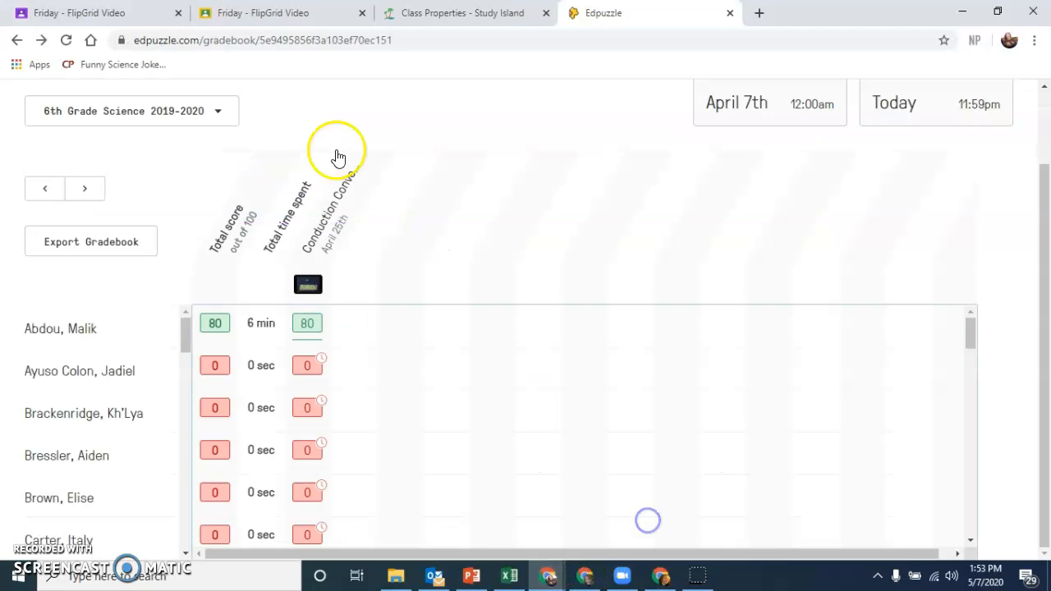
{"action": "left_click", "coordinate": [51, 10]}
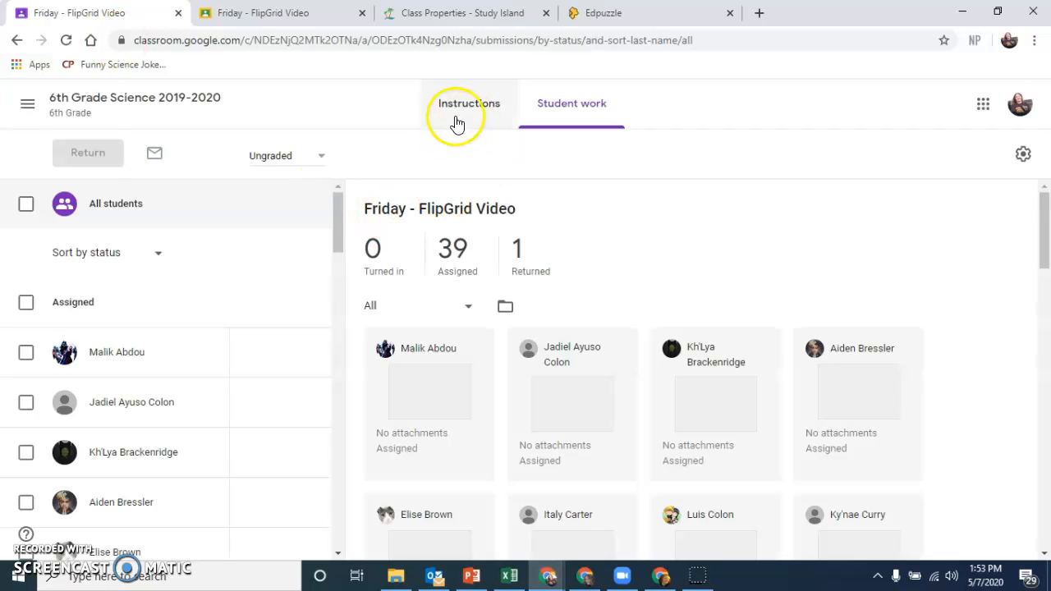
{"action": "left_click", "coordinate": [67, 103]}
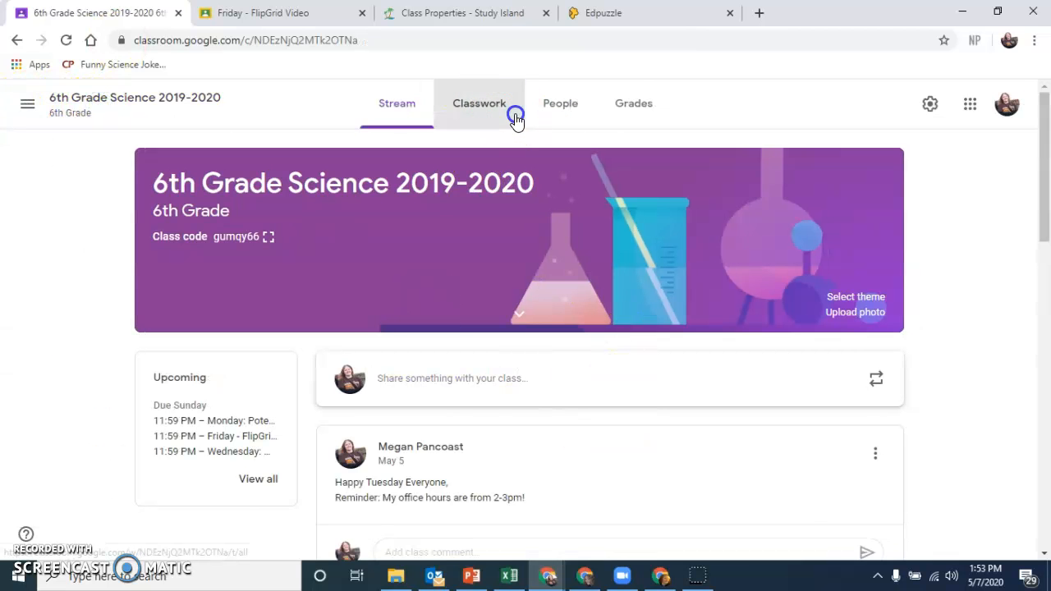
{"action": "left_click", "coordinate": [515, 118]}
{"action": "scroll", "coordinate": [887, 331], "scroll_direction": "up", "scroll_amount": 15}
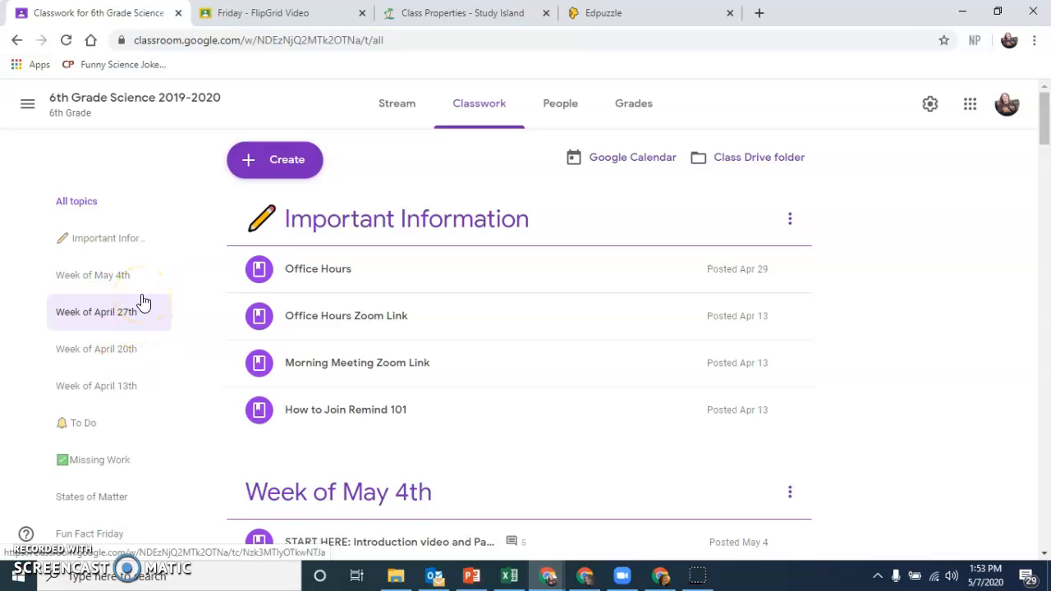
Step: View the posts under the Week of April 20th topic and the Week of April 27th topic in the classwork
{"action": "left_click", "coordinate": [154, 349]}
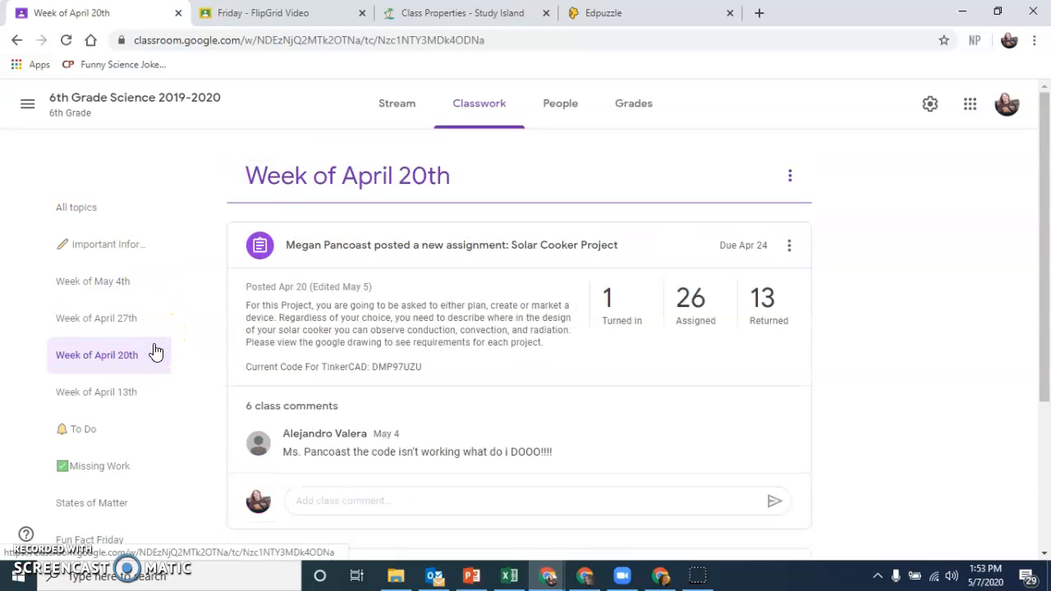
{"action": "left_click_drag", "start_coordinate": [1039, 161], "coordinate": [1046, 371]}
{"action": "left_click_drag", "start_coordinate": [1046, 431], "coordinate": [1040, 140]}
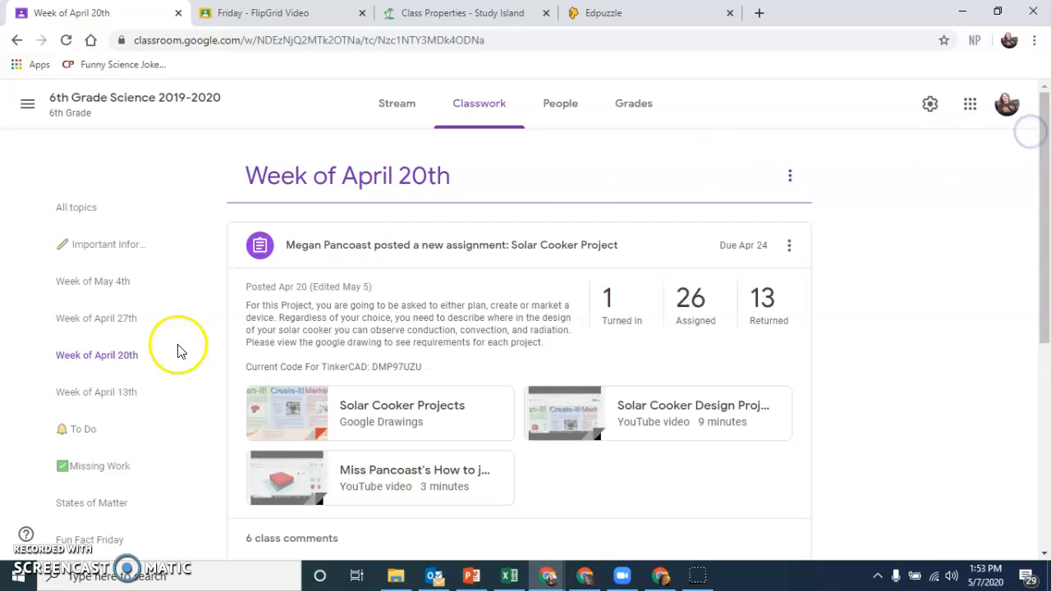
{"action": "left_click", "coordinate": [138, 319]}
{"action": "scroll", "coordinate": [432, 376], "scroll_direction": "down", "scroll_amount": 10}
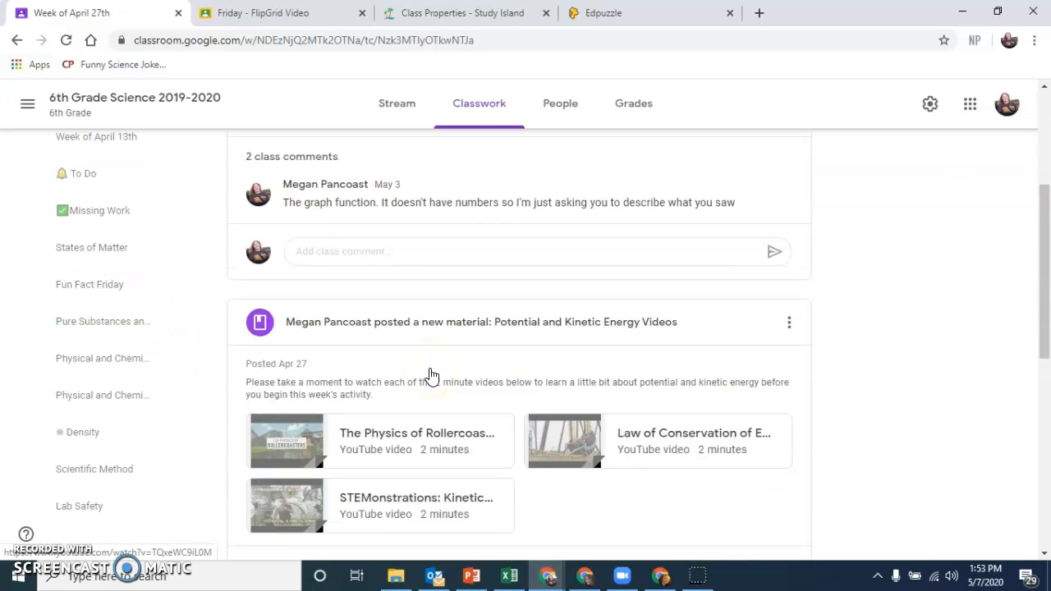
{"action": "scroll", "coordinate": [431, 376], "scroll_direction": "up", "scroll_amount": 10}
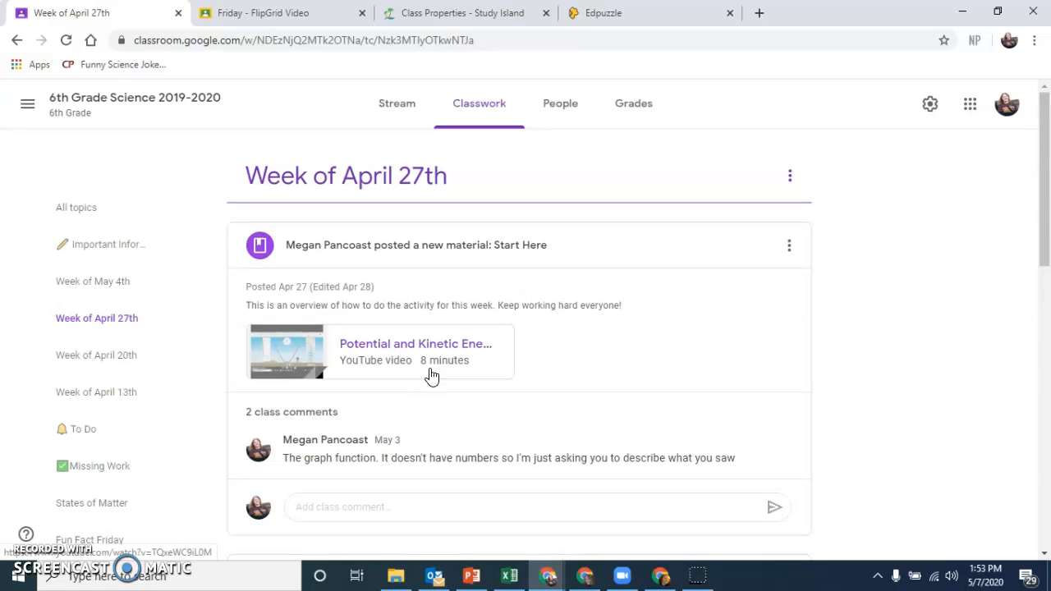
Step: Open the 6th Grade Science 2019-2020 gradebook and look through the students' submission status across the assignments
{"action": "left_click", "coordinate": [40, 111]}
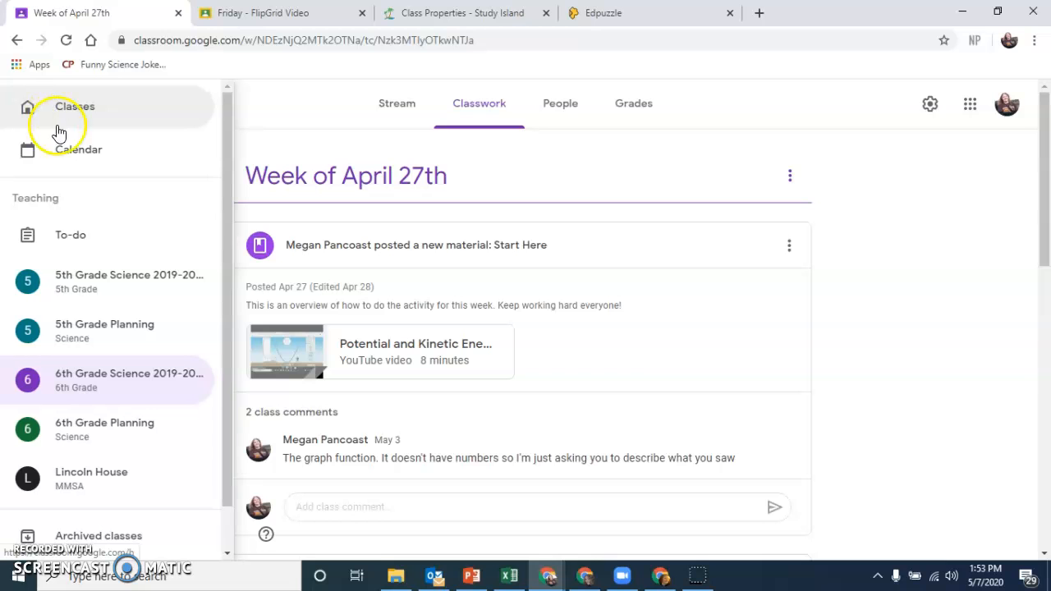
{"action": "left_click", "coordinate": [478, 129]}
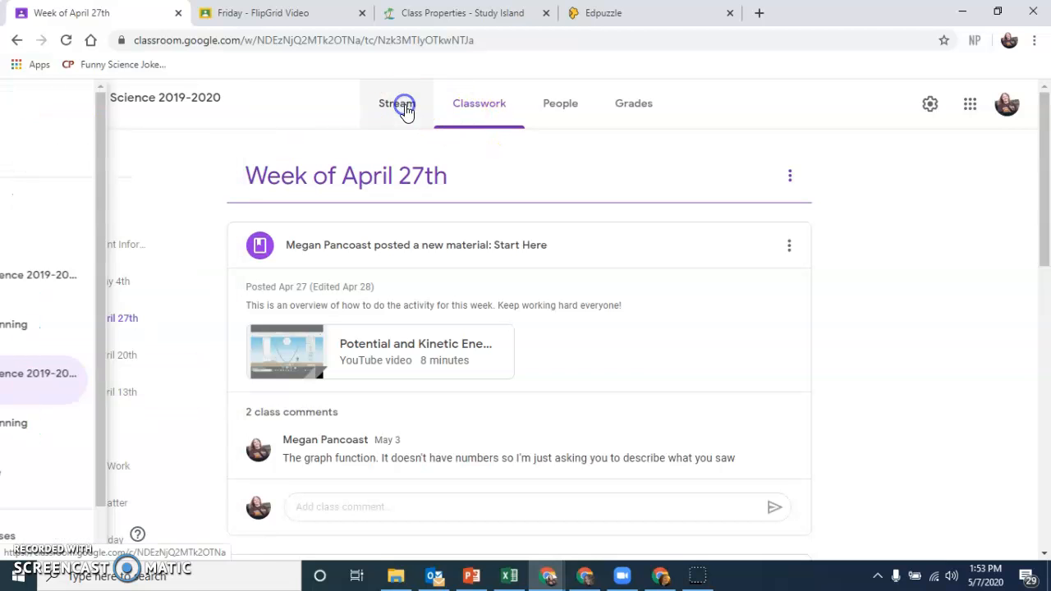
{"action": "left_click", "coordinate": [612, 106]}
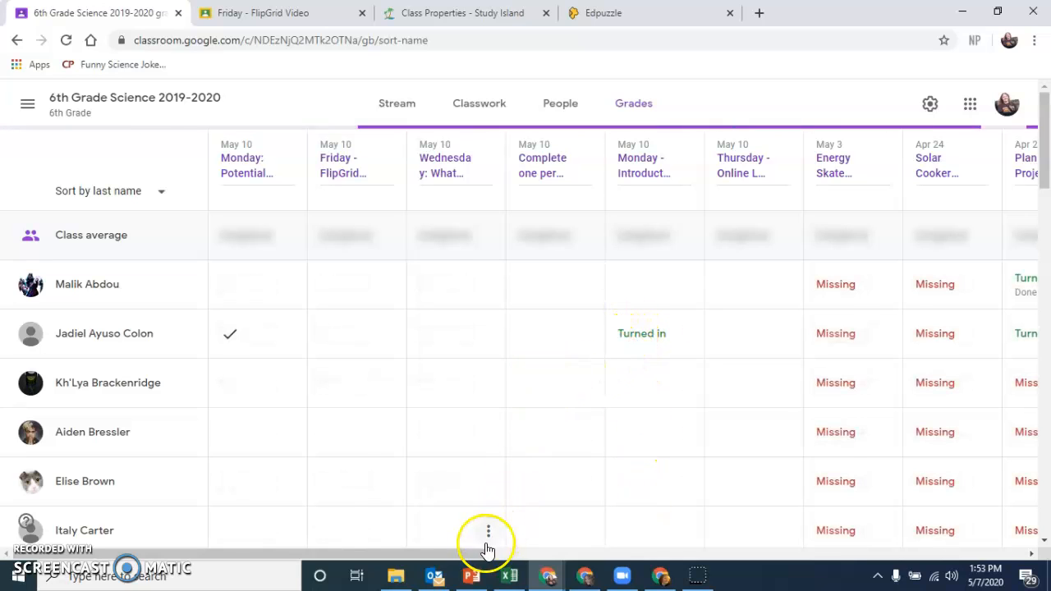
{"action": "left_click_drag", "start_coordinate": [463, 555], "coordinate": [704, 567]}
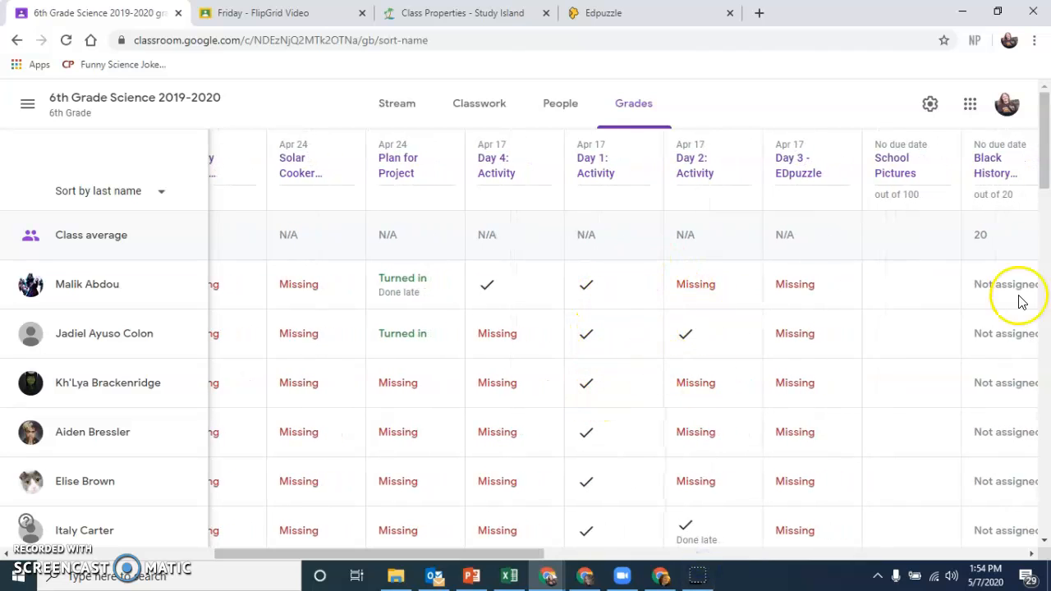
{"action": "left_click_drag", "start_coordinate": [1042, 136], "coordinate": [1045, 273]}
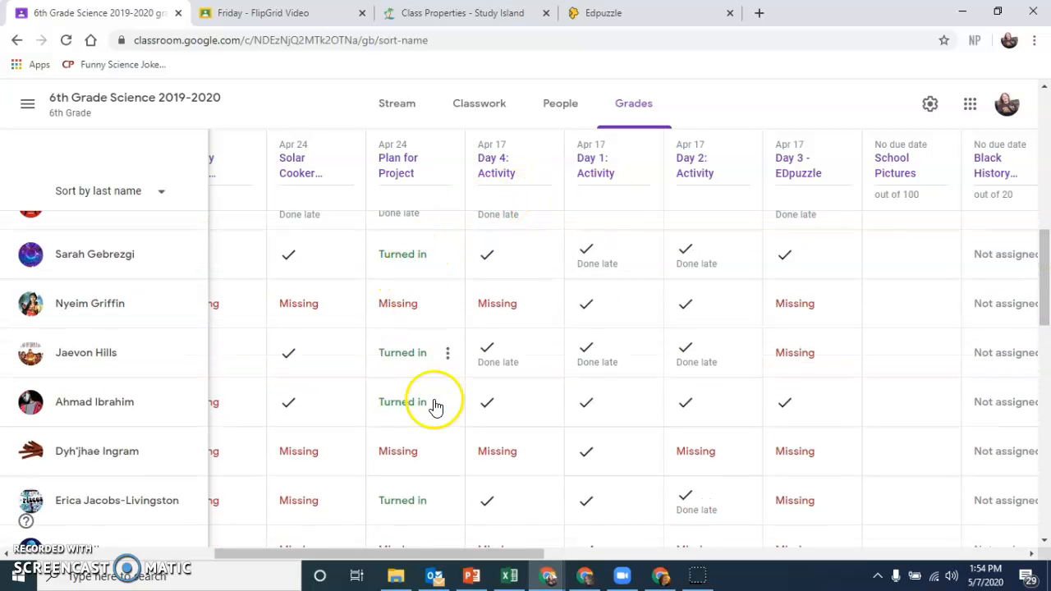
{"action": "left_click_drag", "start_coordinate": [1045, 275], "coordinate": [1039, 78]}
{"action": "left_click_drag", "start_coordinate": [411, 555], "coordinate": [305, 555]}
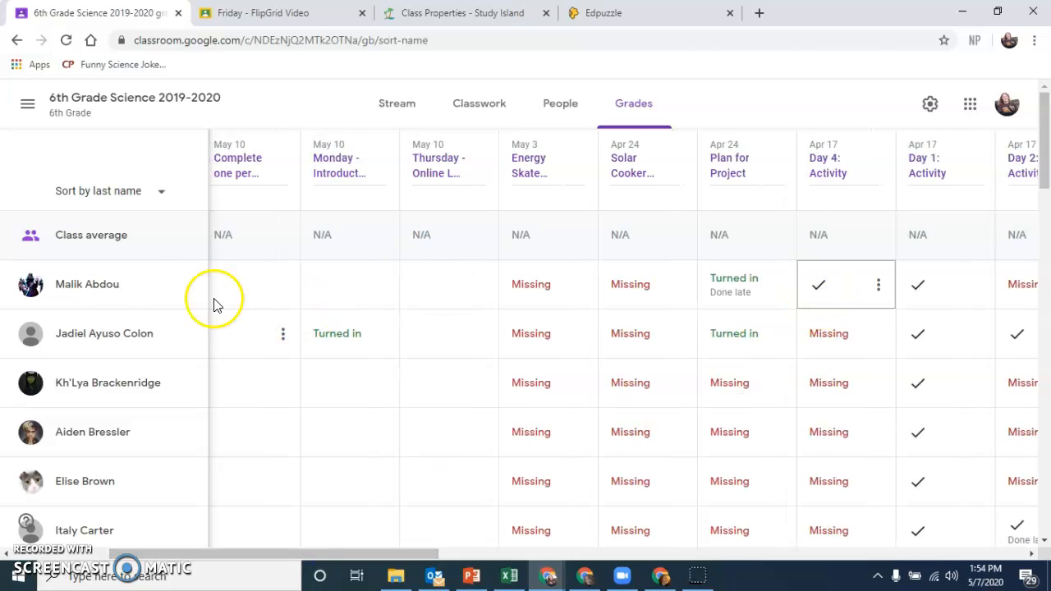
Step: Open the first listed student's work page, check the ReadWorks, Wednesday, FlipGrid and Monday review assignments for attached work, and return to the class stream
{"action": "left_click", "coordinate": [98, 292]}
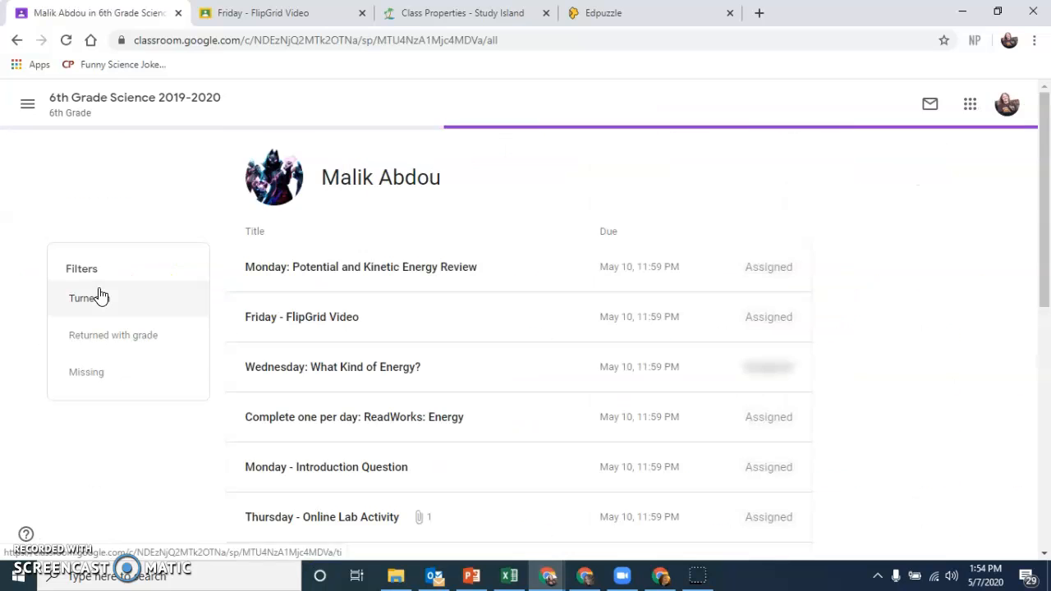
{"action": "scroll", "coordinate": [463, 382], "scroll_direction": "down", "scroll_amount": 1}
{"action": "left_click", "coordinate": [460, 382]}
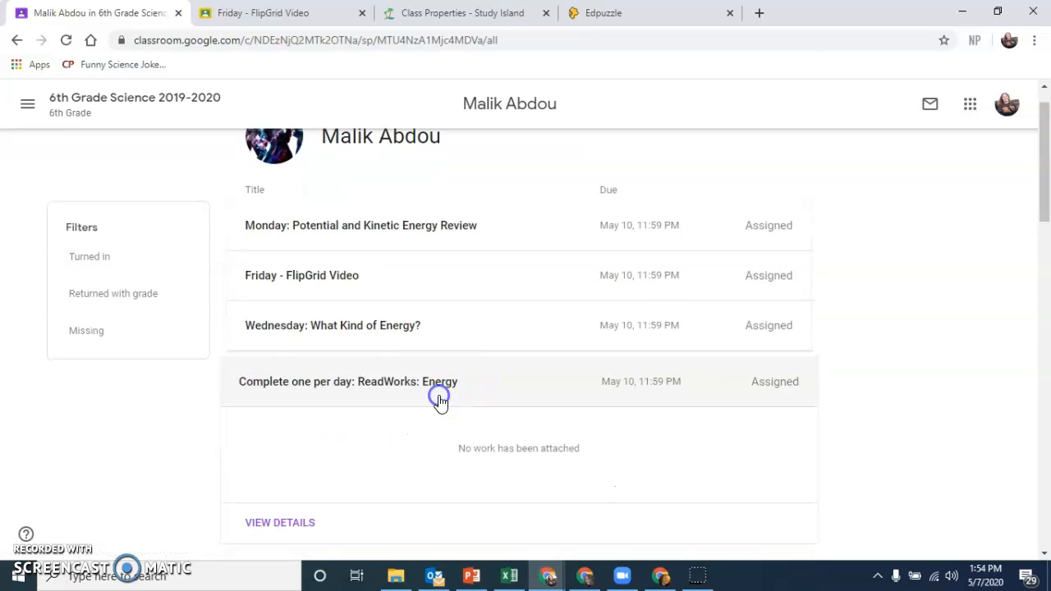
{"action": "left_click", "coordinate": [423, 333]}
{"action": "left_click", "coordinate": [425, 267]}
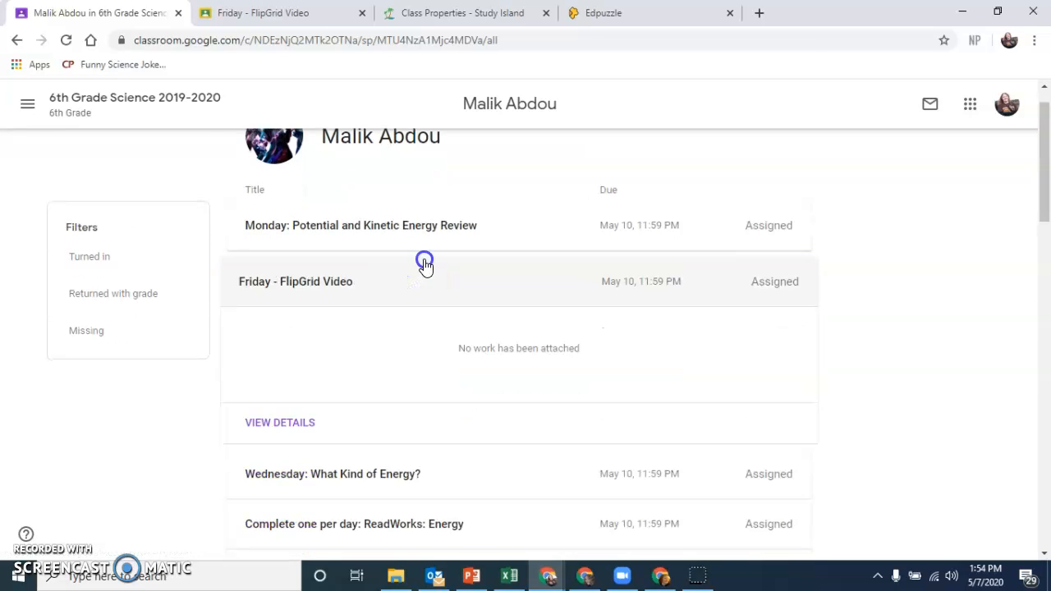
{"action": "left_click", "coordinate": [426, 263]}
{"action": "left_click", "coordinate": [422, 227]}
{"action": "left_click", "coordinate": [422, 228]}
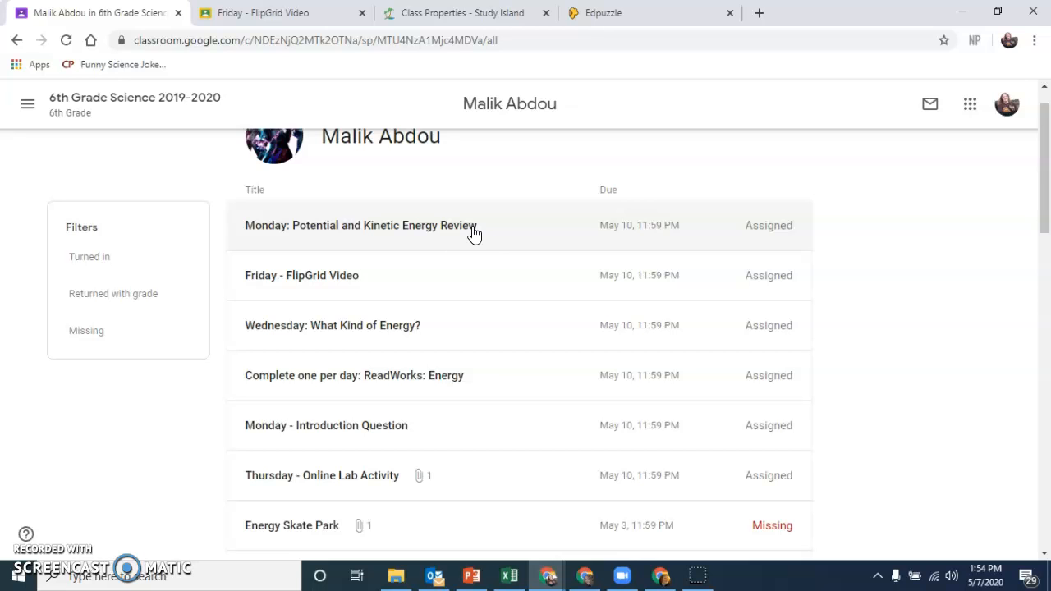
{"action": "scroll", "coordinate": [308, 220], "scroll_direction": "up", "scroll_amount": 1}
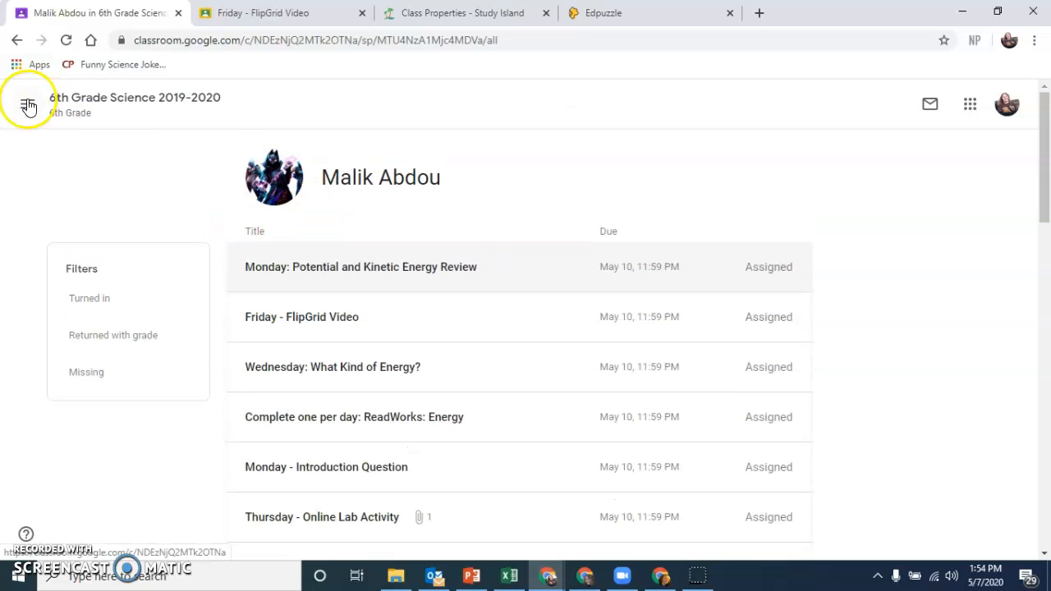
{"action": "left_click", "coordinate": [74, 99]}
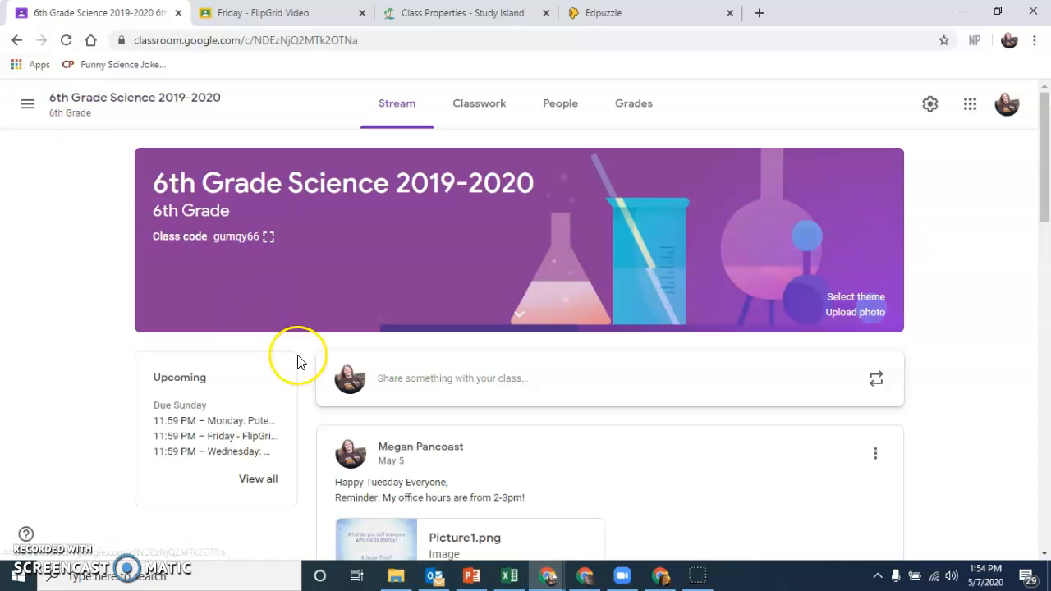